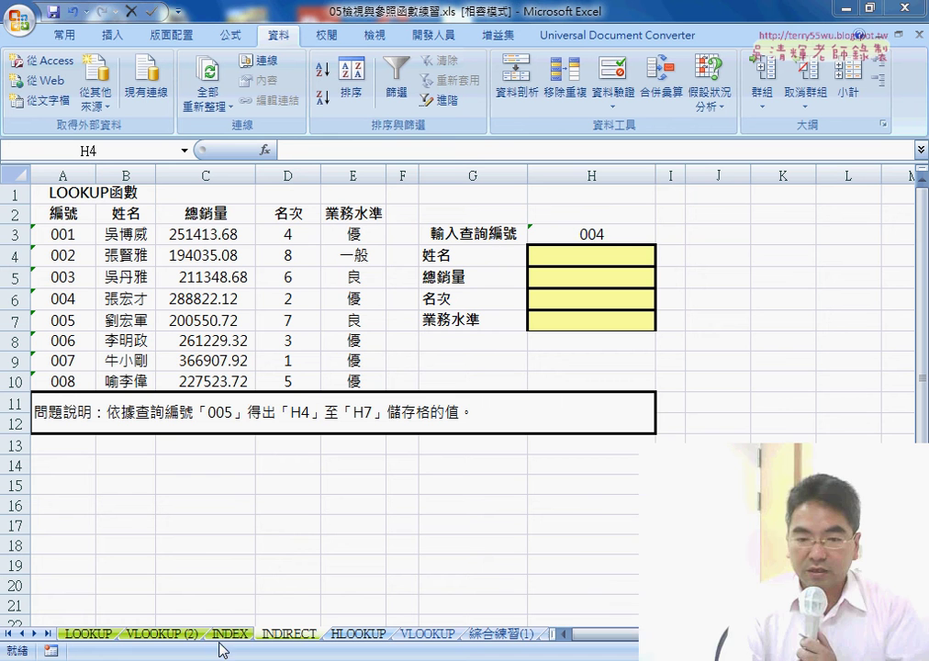
- Insert the INDIRECT function into H4 through Insert Function, leaving its arguments empty
{"action": "left_click", "coordinate": [287, 634]}
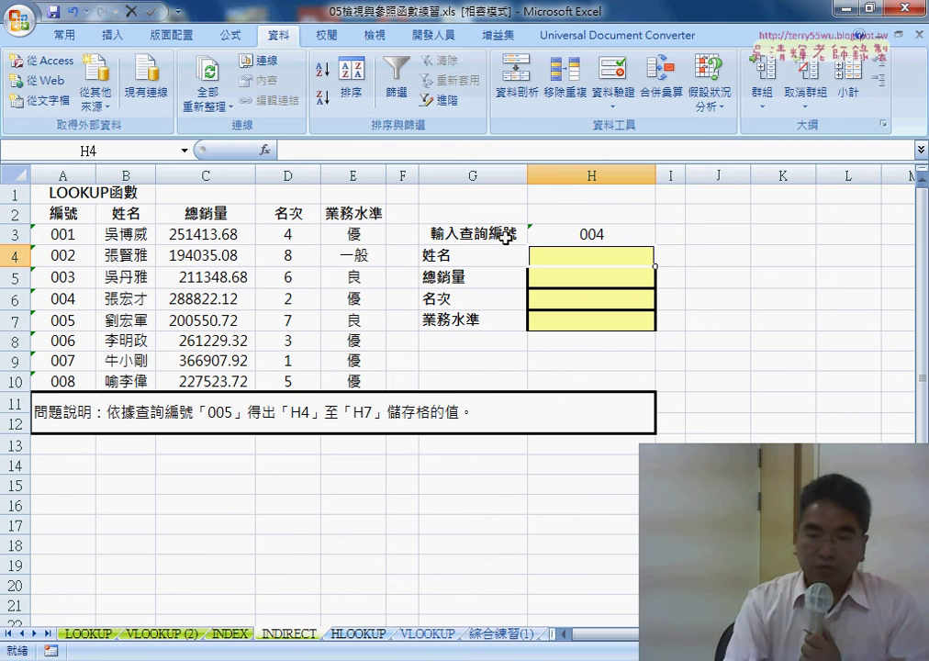
{"action": "left_click", "coordinate": [265, 150]}
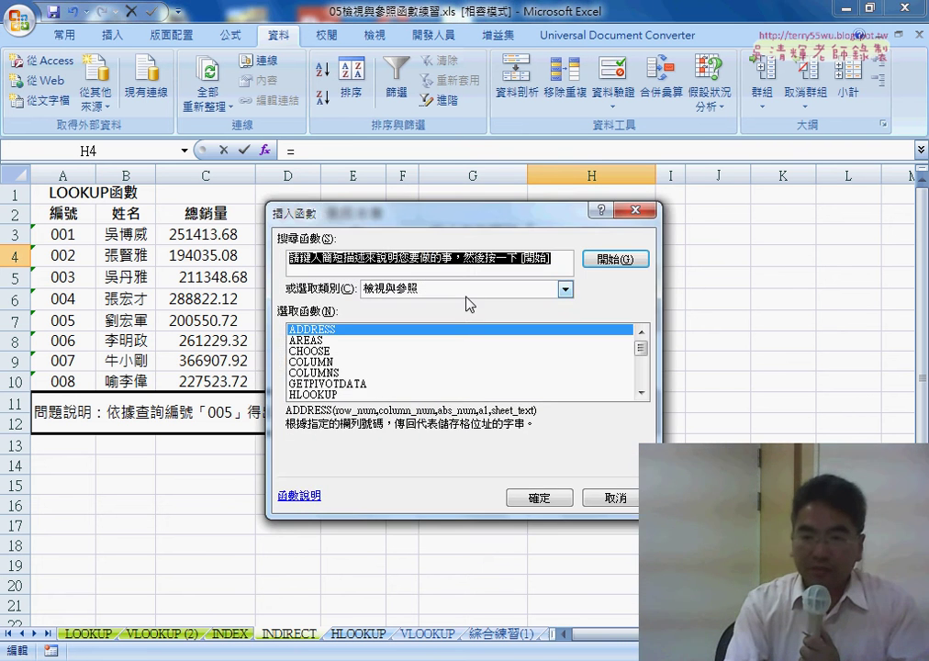
{"action": "scroll", "coordinate": [641, 355], "scroll_direction": "down", "scroll_amount": 1}
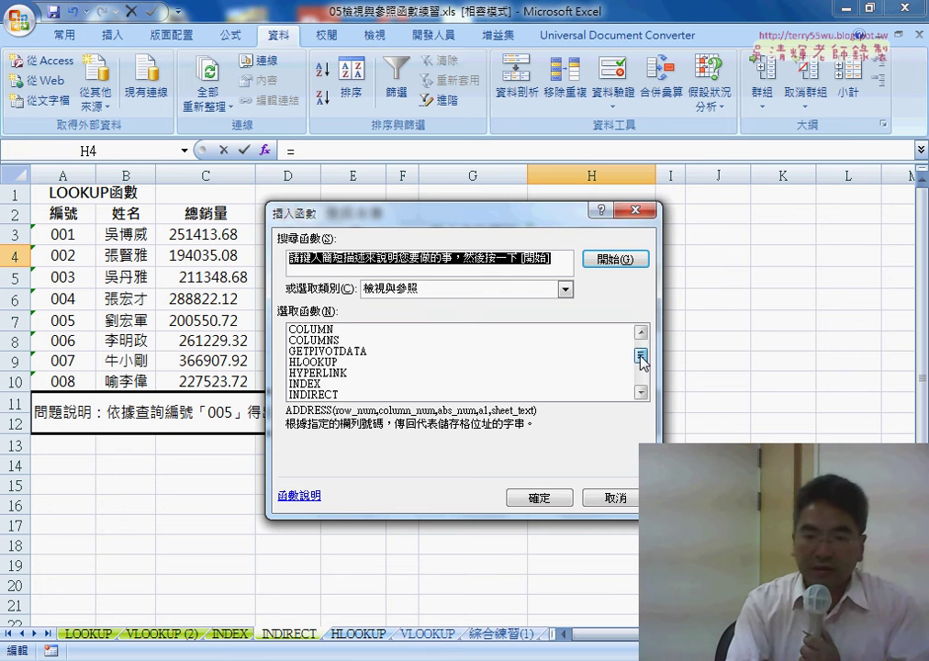
{"action": "left_click", "coordinate": [326, 394]}
{"action": "left_click", "coordinate": [521, 493]}
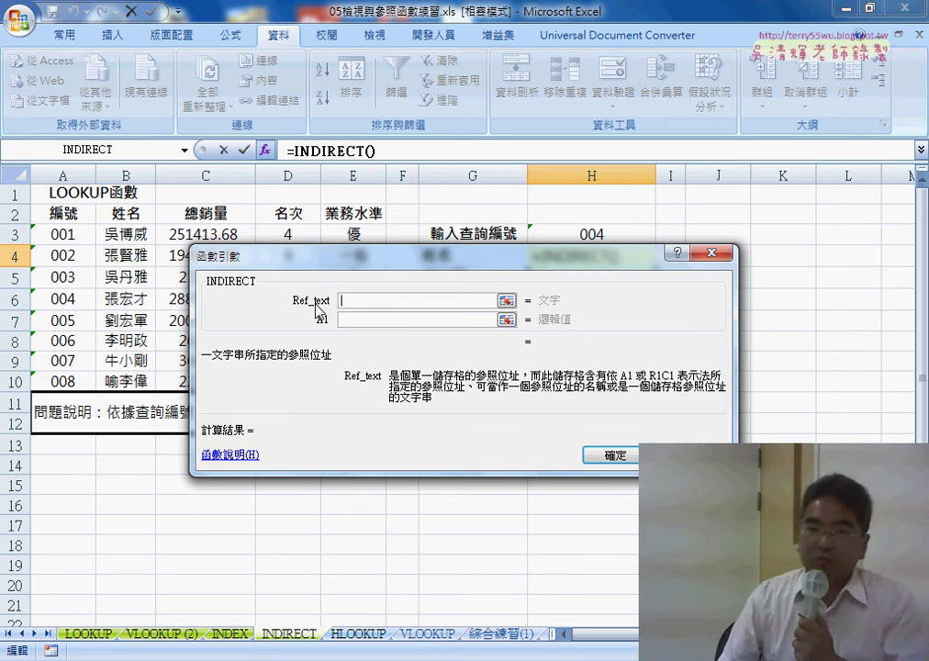
- Enter =INDIRECT(B6) in H4 with B6 as Ref_text, which returns #REF!
{"action": "left_click_drag", "start_coordinate": [359, 277], "coordinate": [452, 416]}
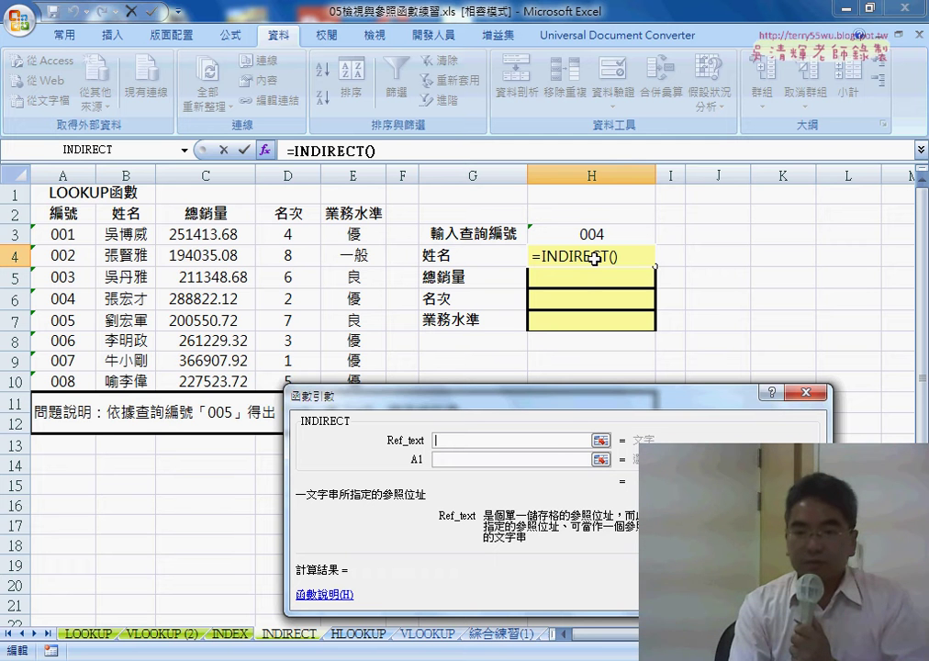
{"action": "left_click", "coordinate": [124, 300]}
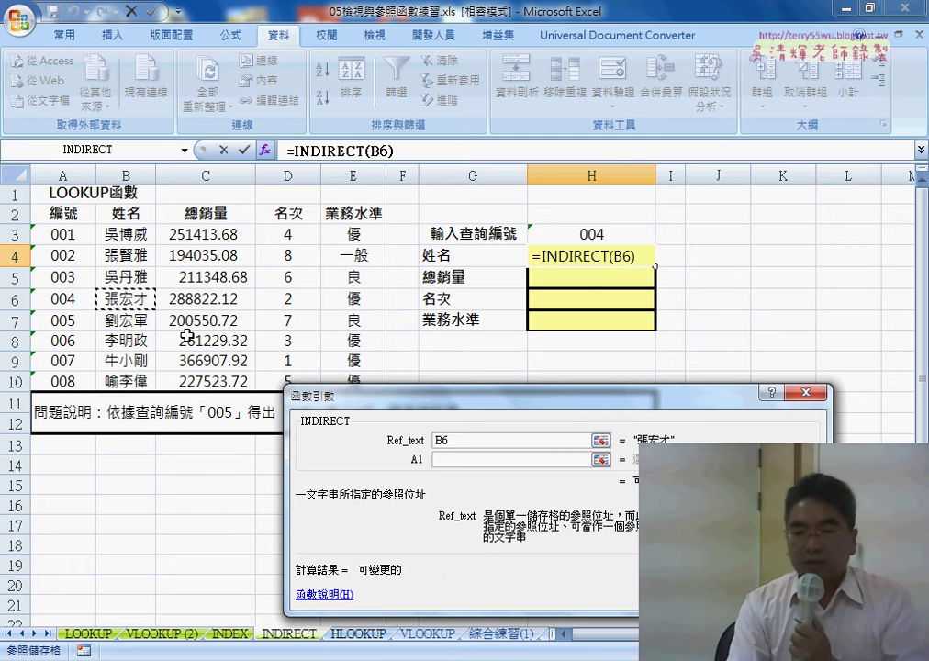
{"action": "double_click", "coordinate": [474, 444]}
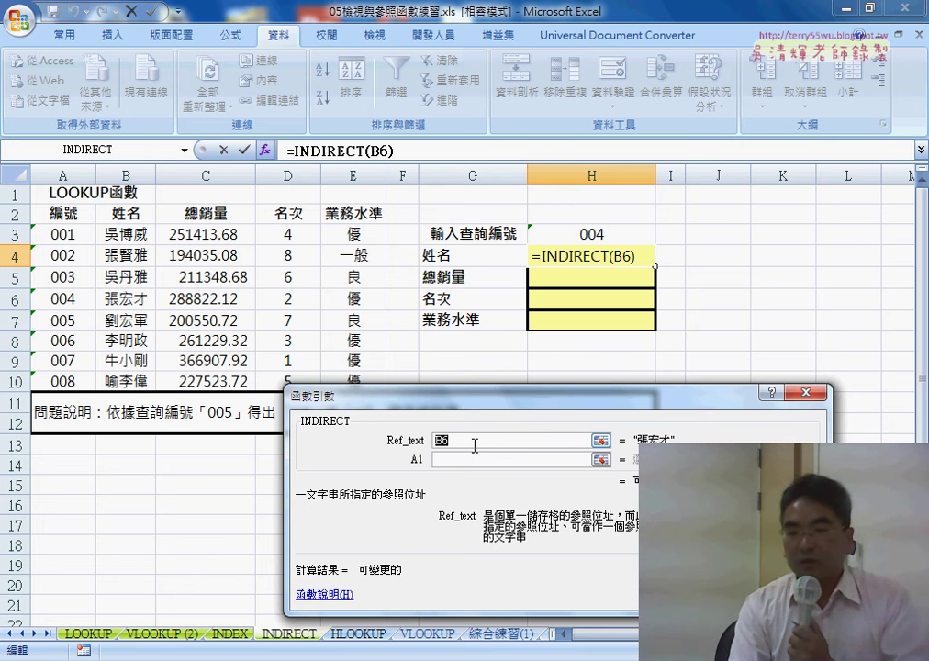
{"action": "key", "text": "Return"}
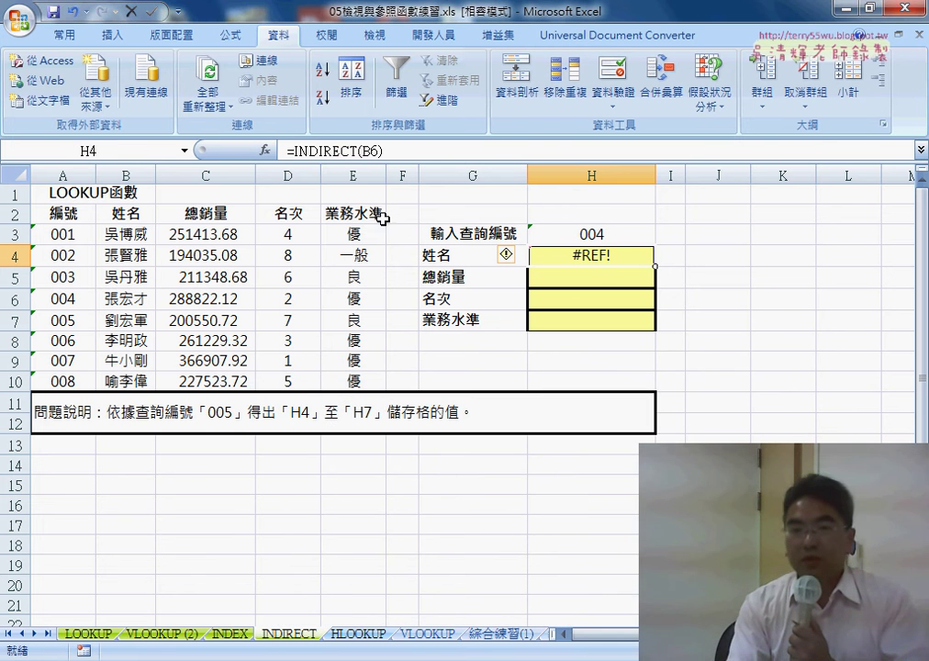
- Change H4's formula to =INDIRECT("B6") so B6 is quoted as text
{"action": "left_click", "coordinate": [265, 151]}
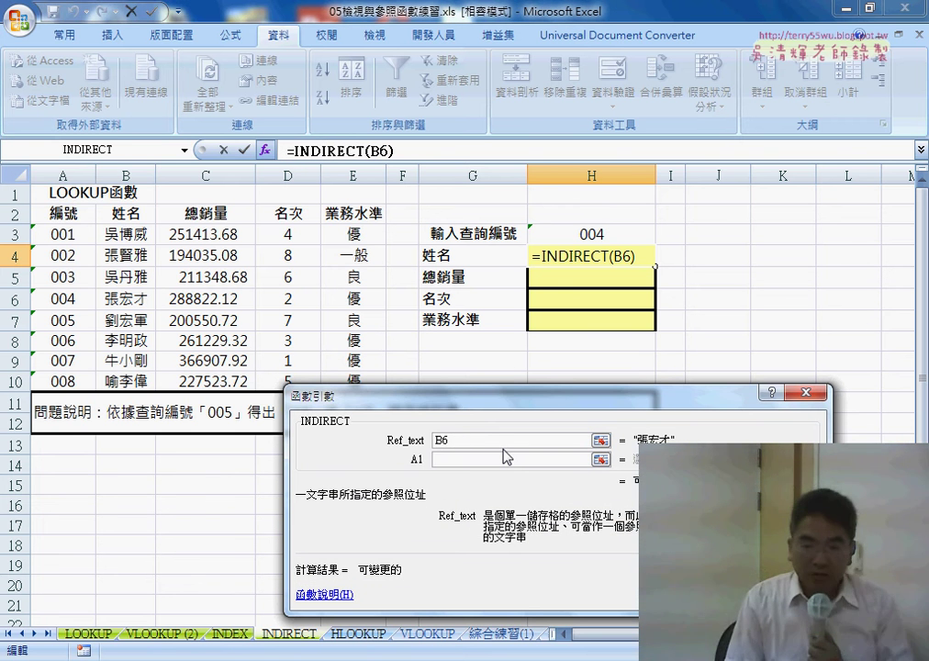
{"action": "type", "text": "\"B6"}
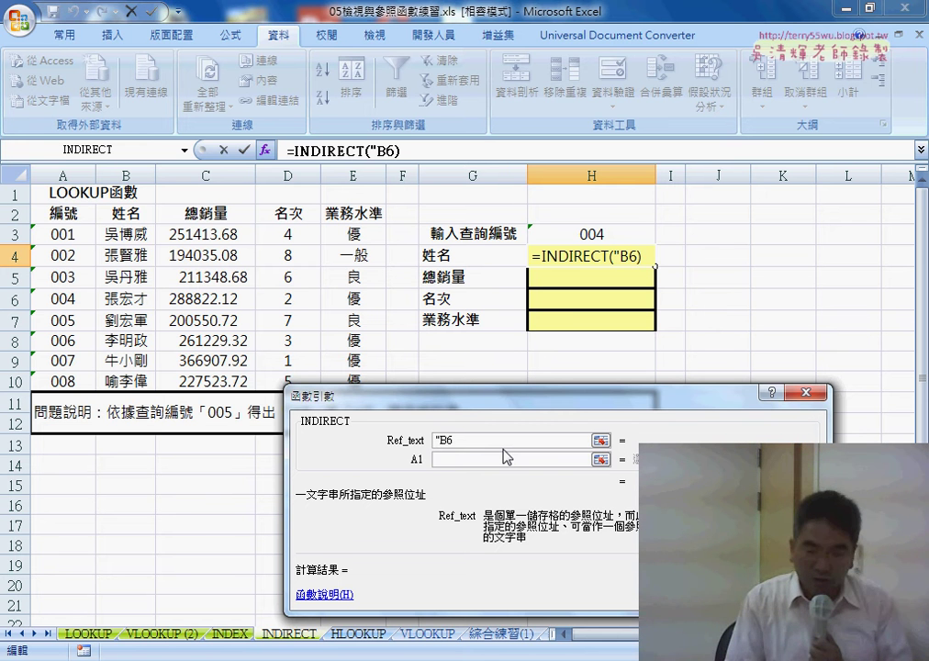
{"action": "type", "text": "\""}
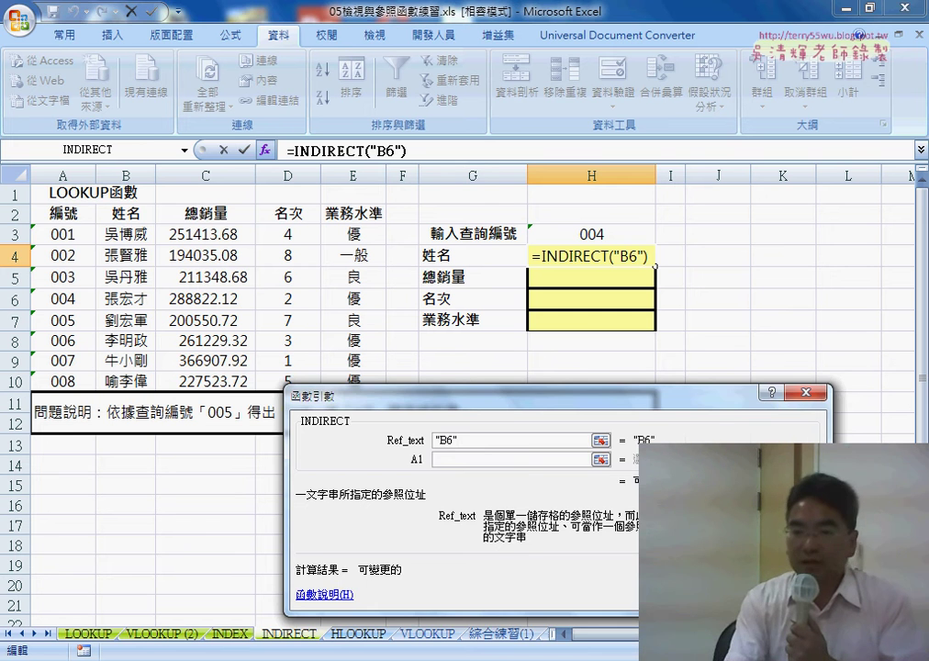
{"action": "key", "text": "Return"}
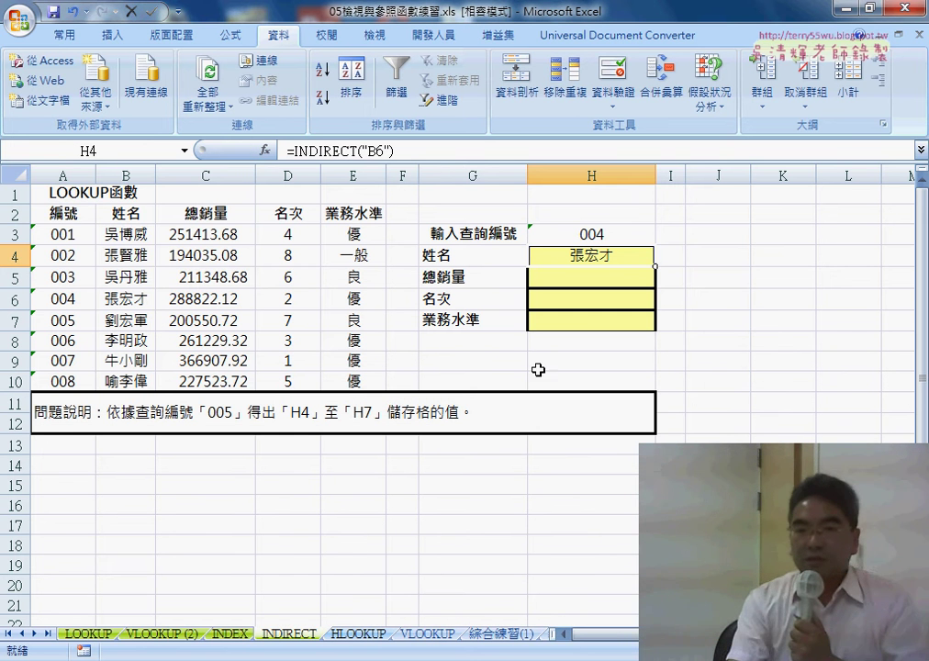
{"action": "left_click", "coordinate": [382, 150]}
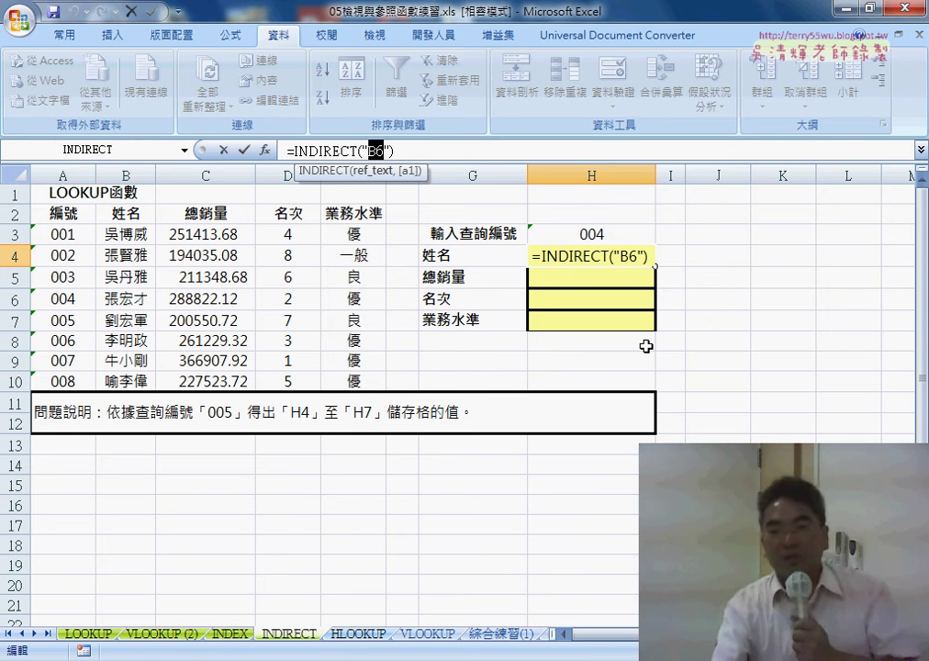
{"action": "left_click", "coordinate": [636, 258]}
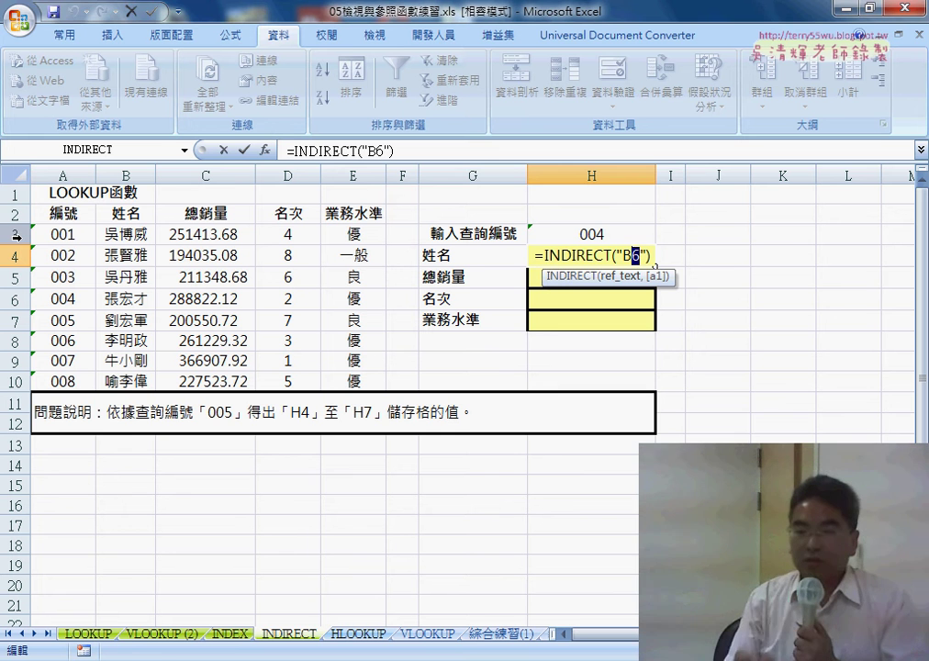
{"action": "left_click", "coordinate": [244, 151]}
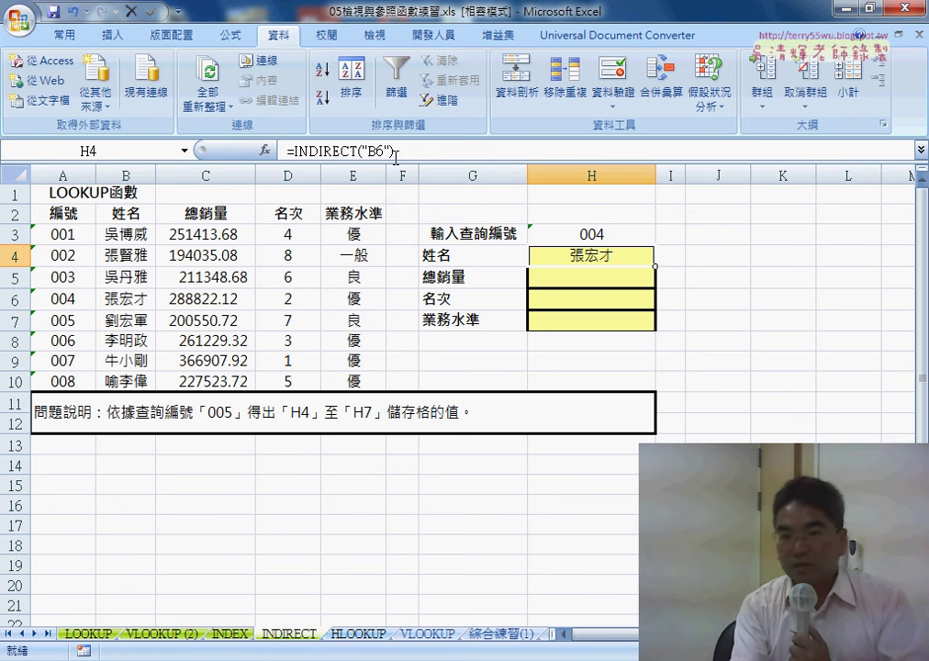
{"action": "left_click_drag", "start_coordinate": [375, 151], "coordinate": [383, 151]}
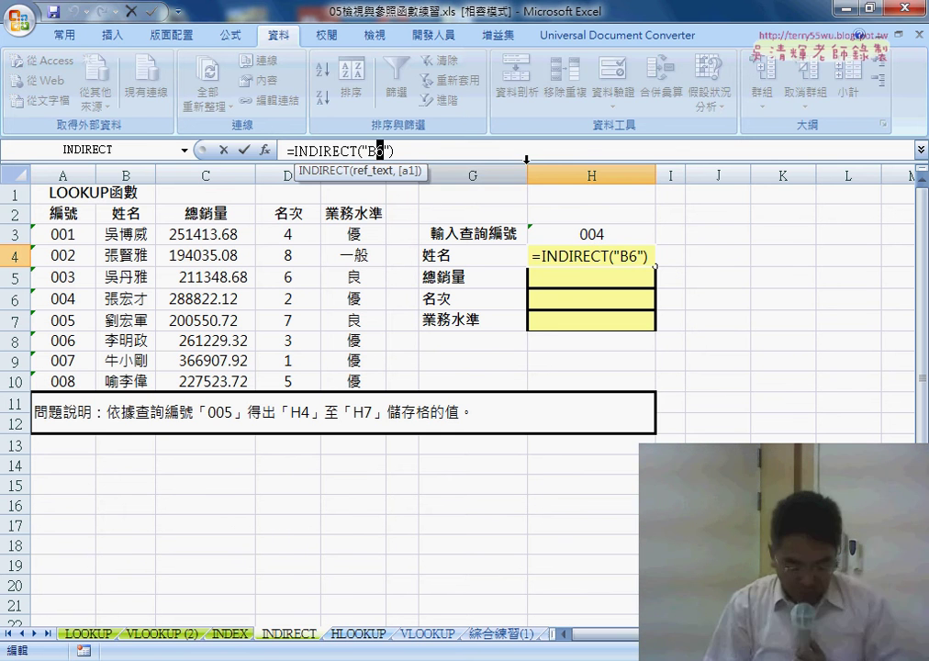
- Rewrite H4 as =INDIRECT("B"&H3+2) so the row comes from the ID in H3
{"action": "key", "text": "BackSpace"}
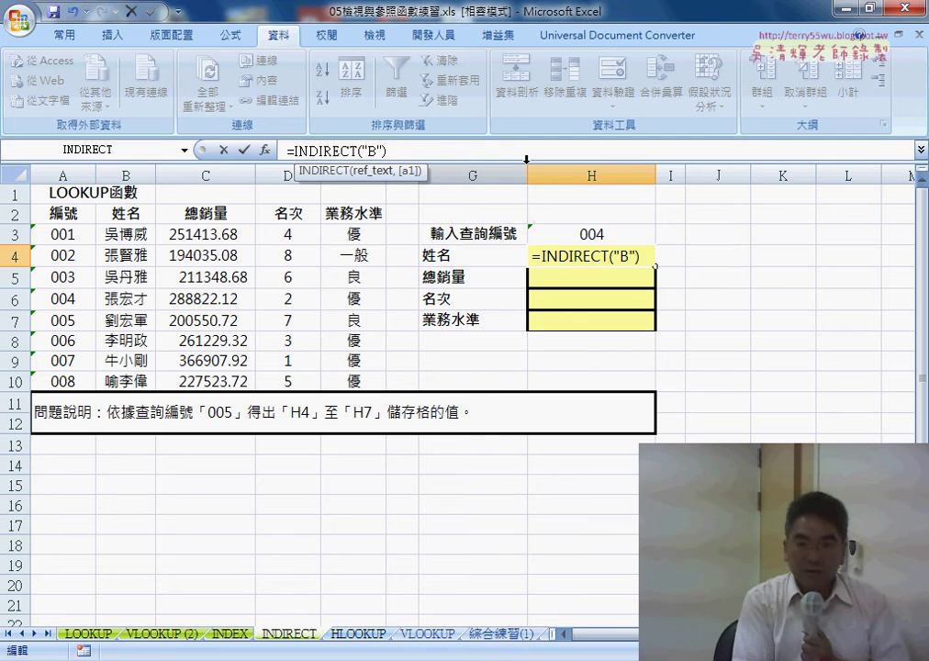
{"action": "type", "text": "&"}
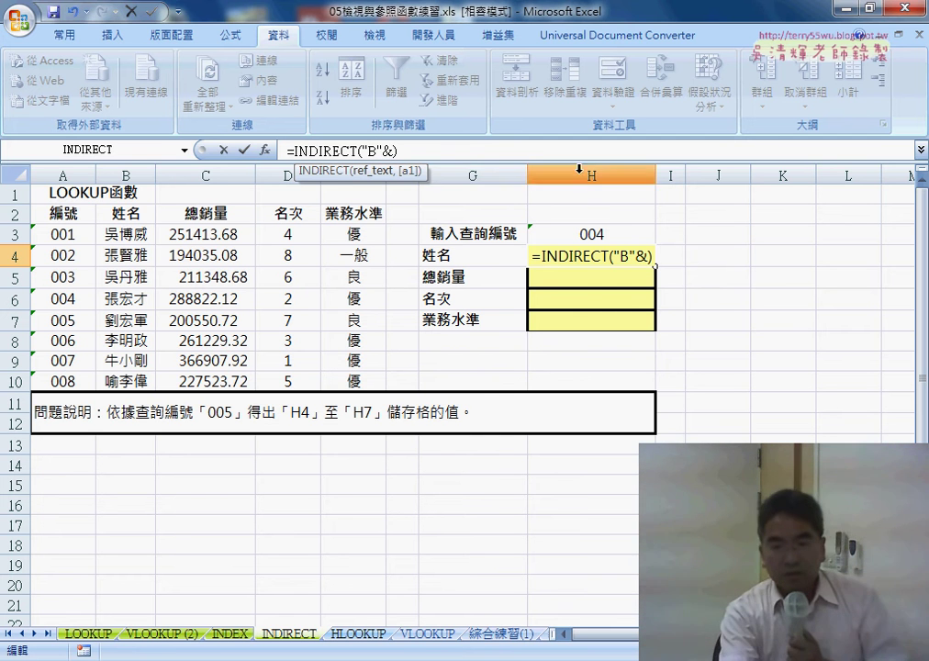
{"action": "left_click", "coordinate": [618, 236]}
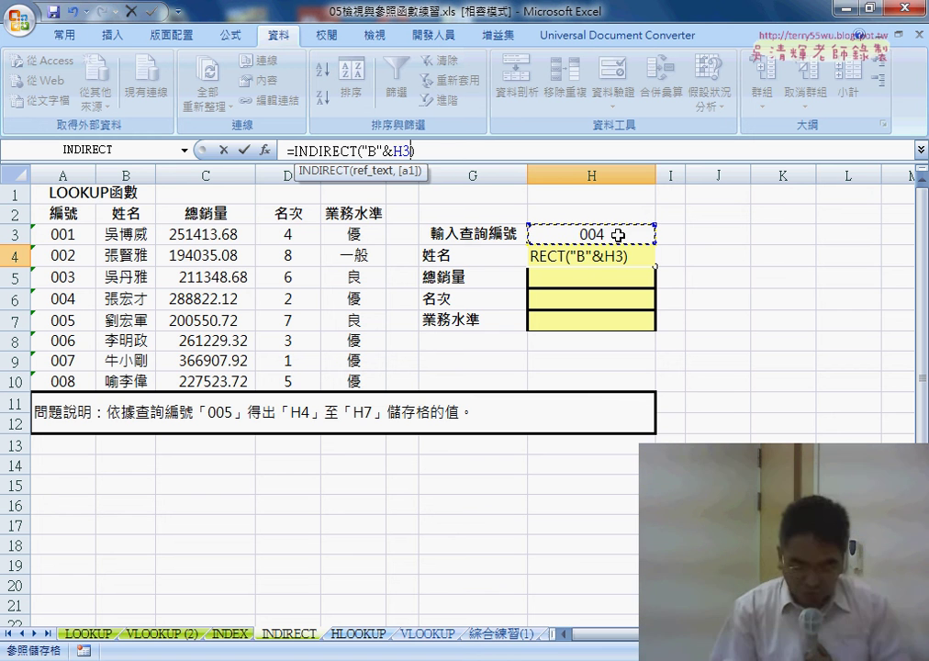
{"action": "type", "text": "+"}
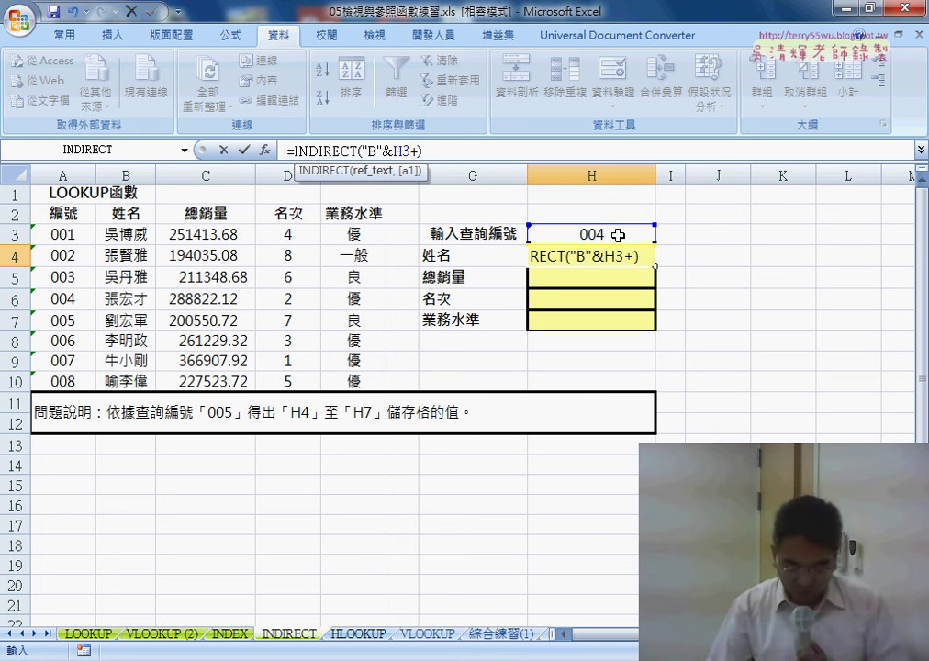
{"action": "key", "text": "BackSpace"}
{"action": "type", "text": "-"}
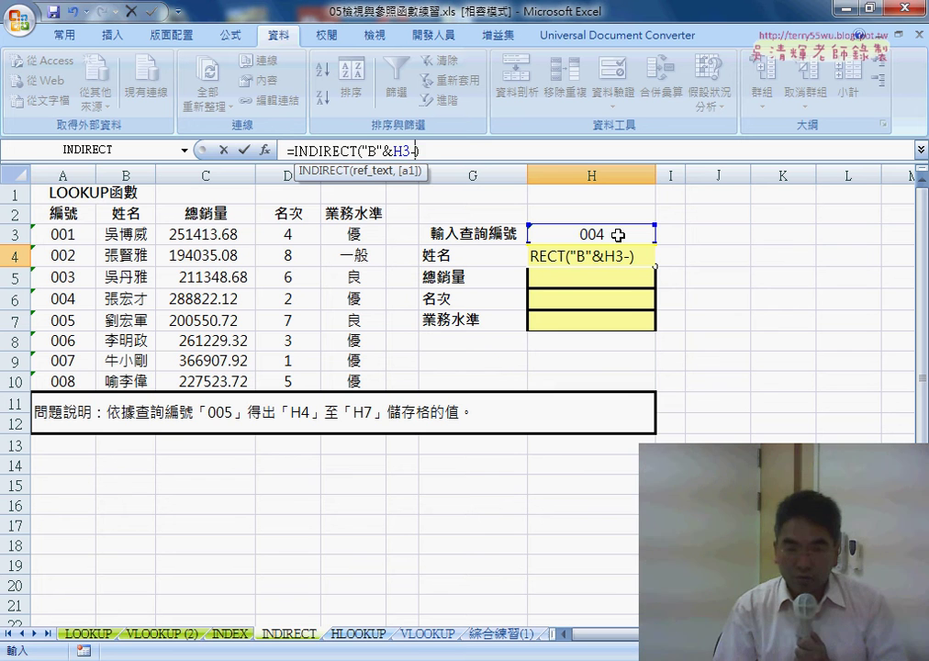
{"action": "key", "text": "BackSpace"}
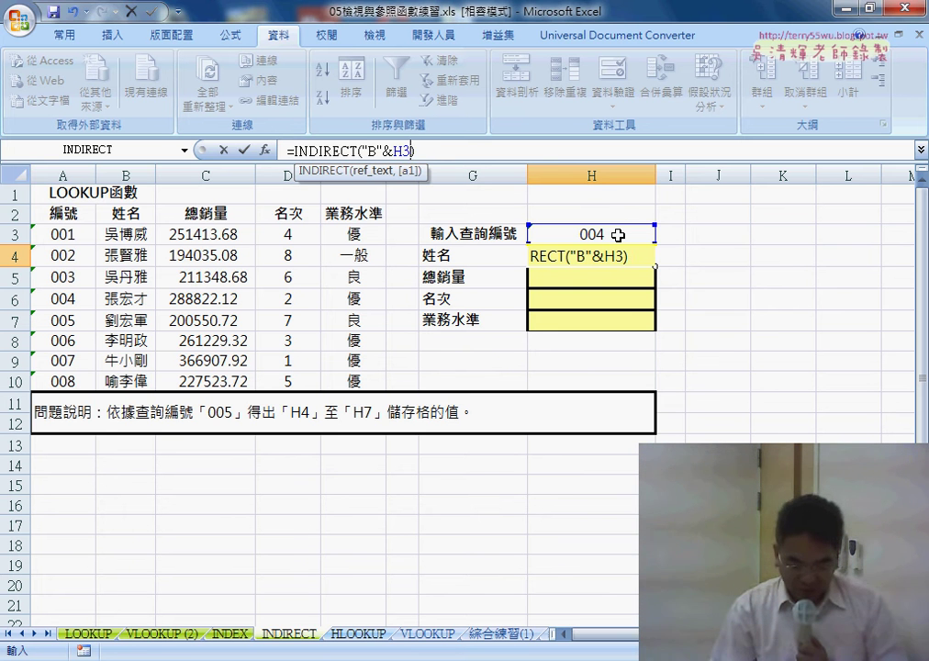
{"action": "type", "text": "+2"}
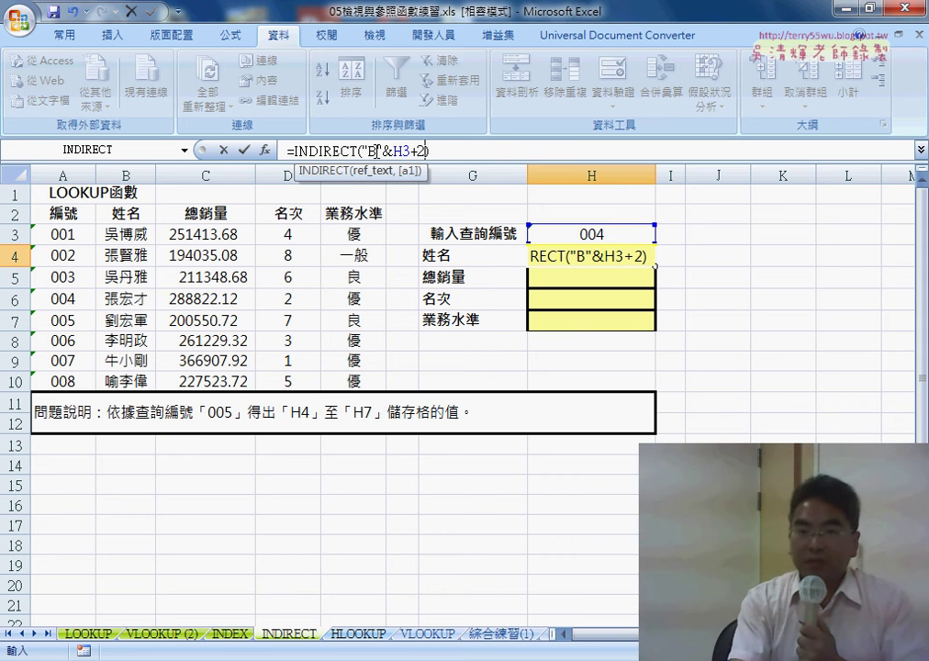
{"action": "left_click", "coordinate": [251, 152]}
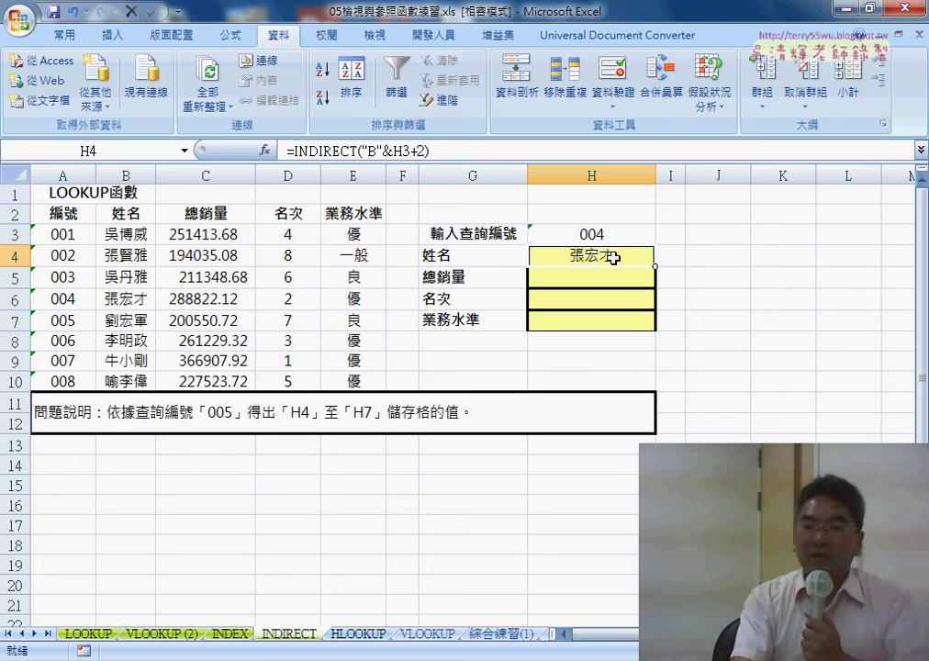
{"action": "left_click", "coordinate": [555, 235]}
{"action": "left_click", "coordinate": [663, 236]}
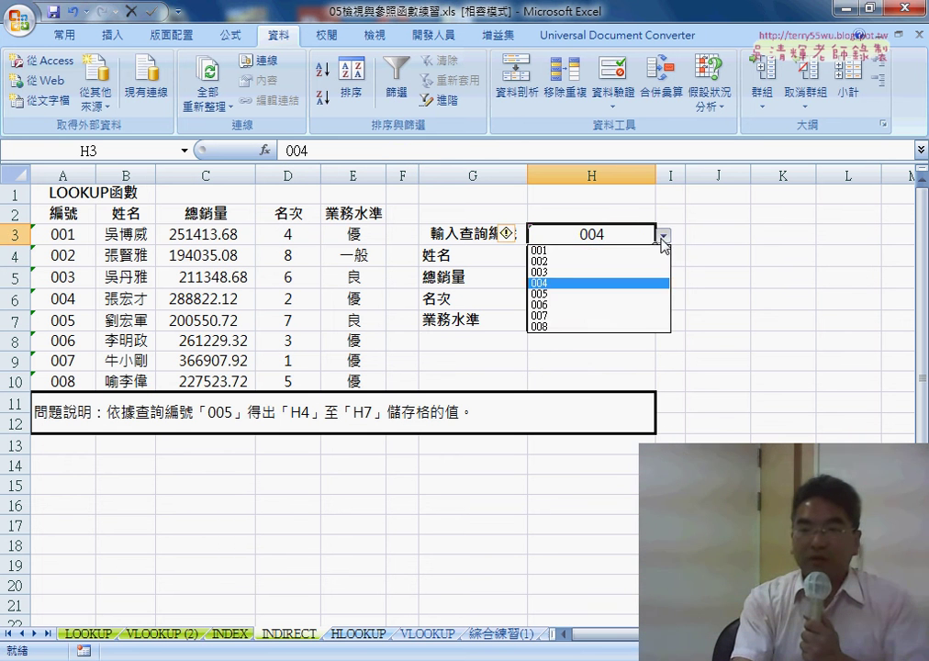
{"action": "left_click", "coordinate": [642, 250]}
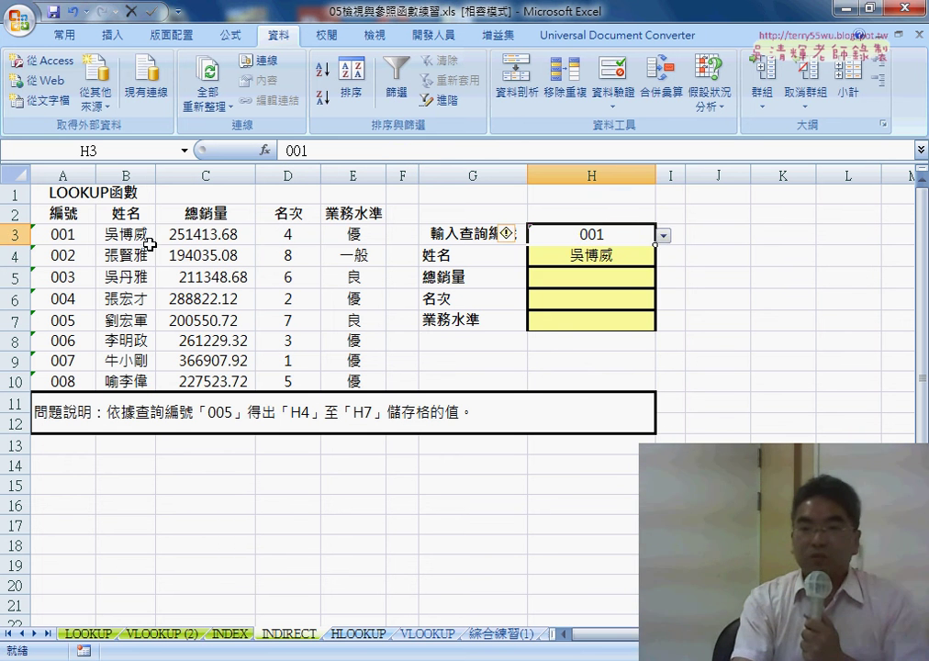
{"action": "left_click", "coordinate": [661, 235]}
{"action": "left_click", "coordinate": [642, 284]}
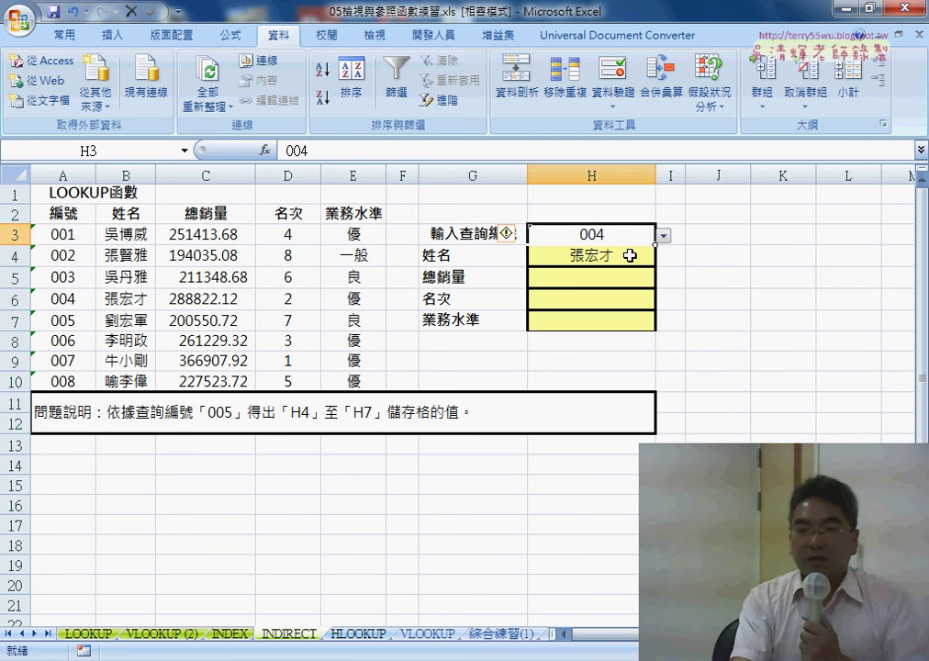
{"action": "left_click", "coordinate": [630, 256]}
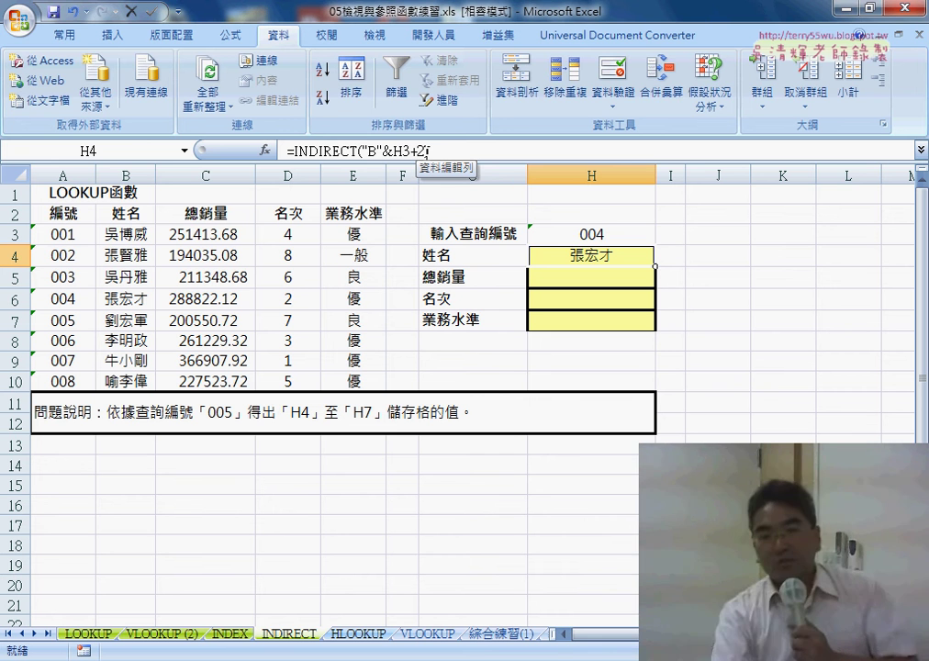
- Add the closing parenthesis and commit H4's INDIRECT formula
{"action": "type", "text": ")"}
{"action": "double_click", "coordinate": [387, 151]}
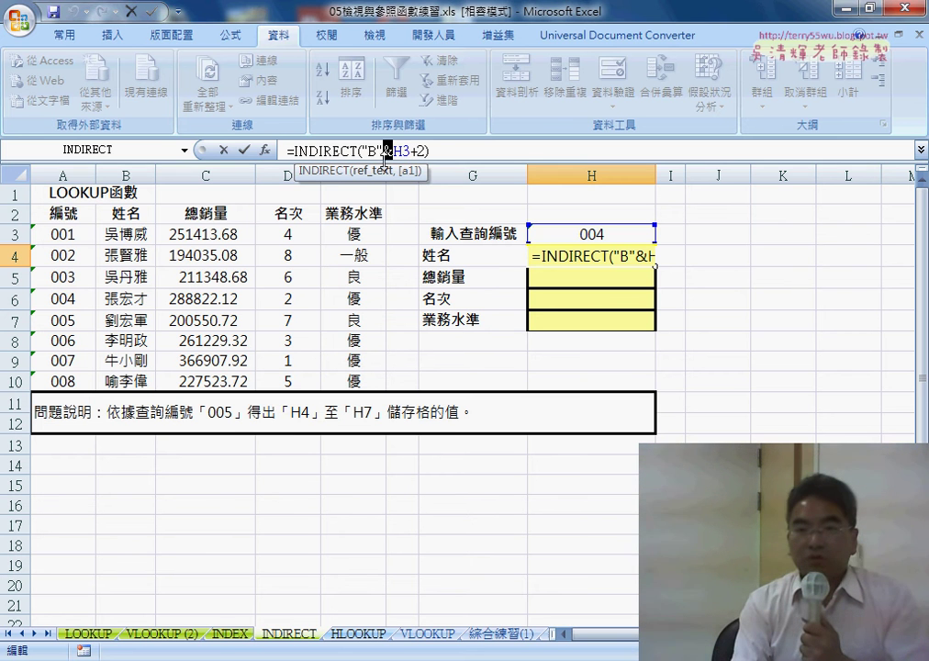
{"action": "left_click", "coordinate": [243, 150]}
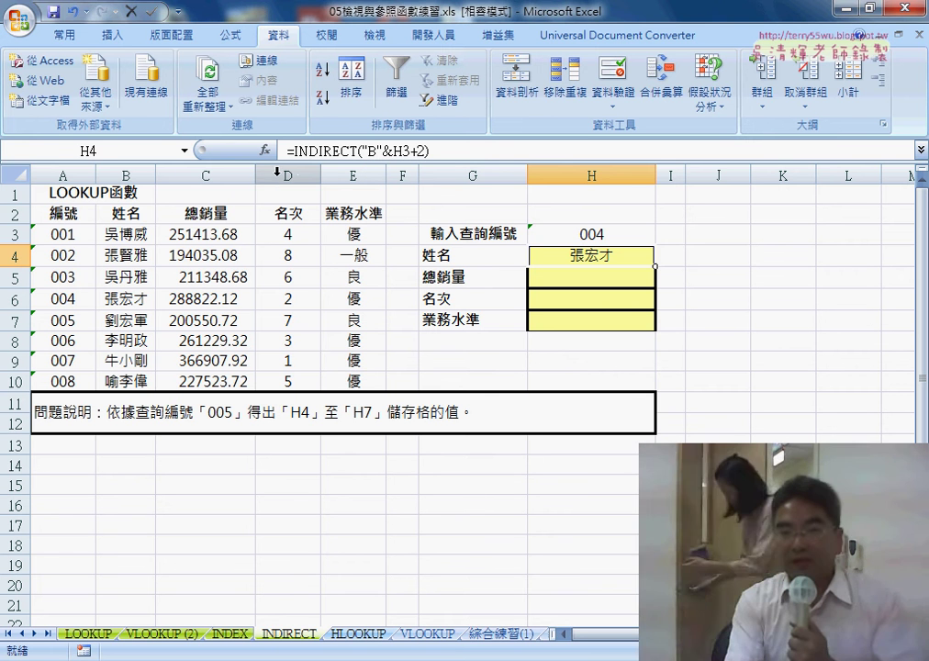
- Copy H4's formula into H5 with column "C", returning total sales 288822.12
{"action": "triple_click", "coordinate": [336, 148]}
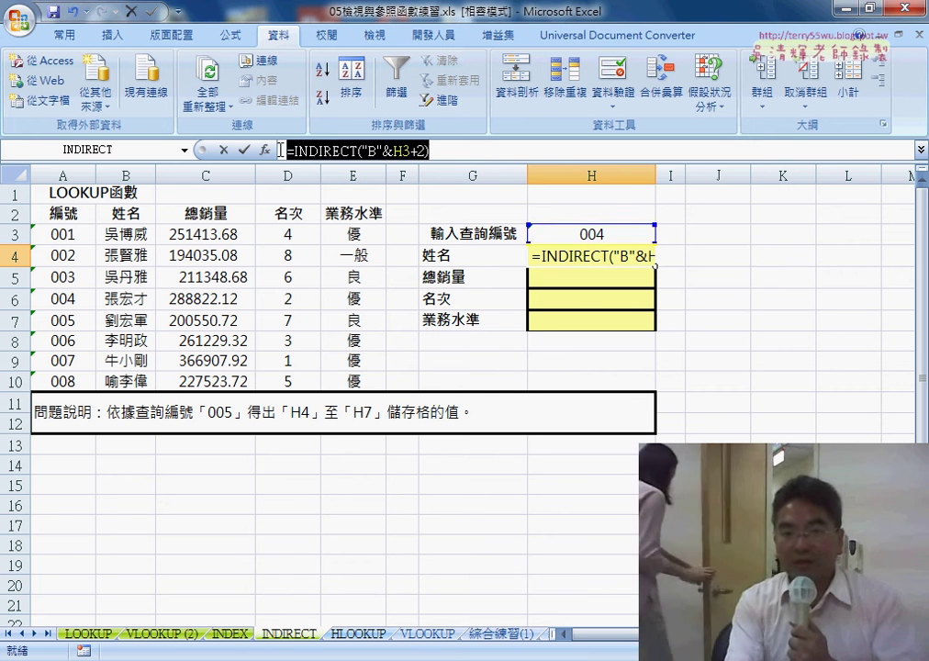
{"action": "right_click", "coordinate": [335, 147]}
{"action": "left_click", "coordinate": [390, 182]}
{"action": "key", "text": "Escape"}
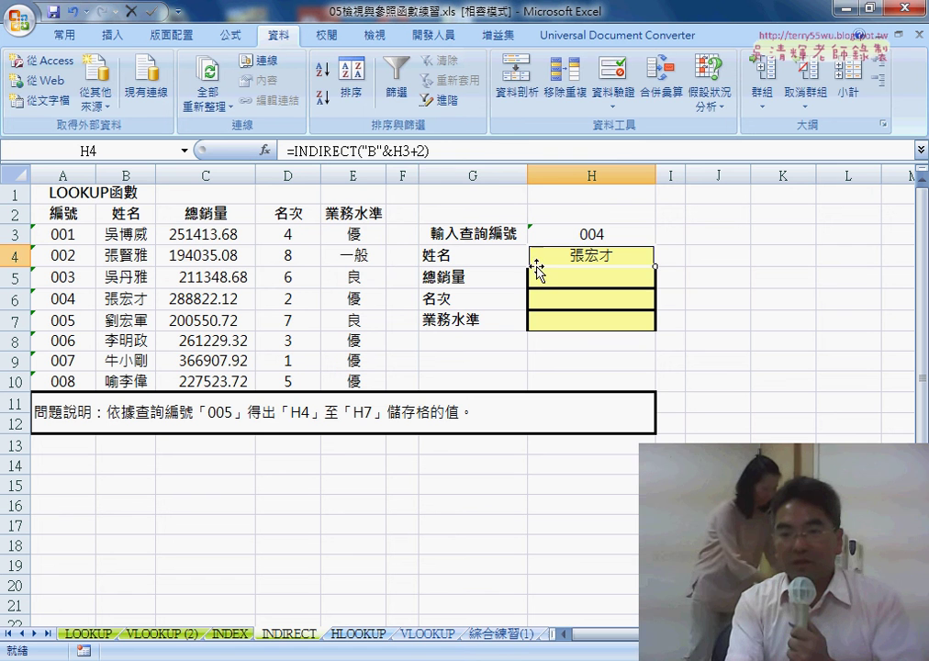
{"action": "left_click", "coordinate": [537, 271]}
{"action": "right_click", "coordinate": [326, 150]}
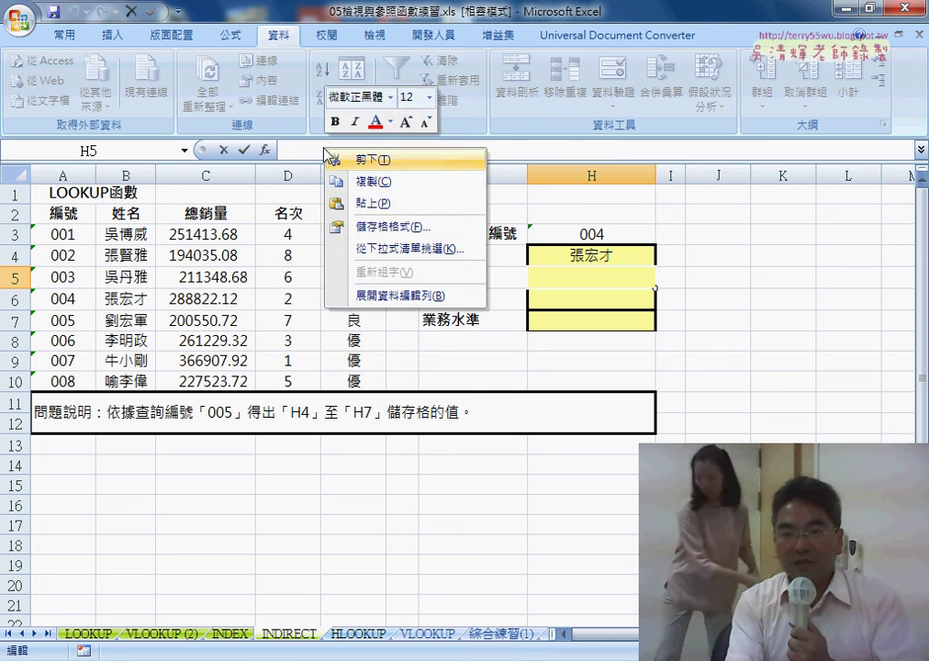
{"action": "left_click", "coordinate": [366, 204]}
{"action": "double_click", "coordinate": [372, 150]}
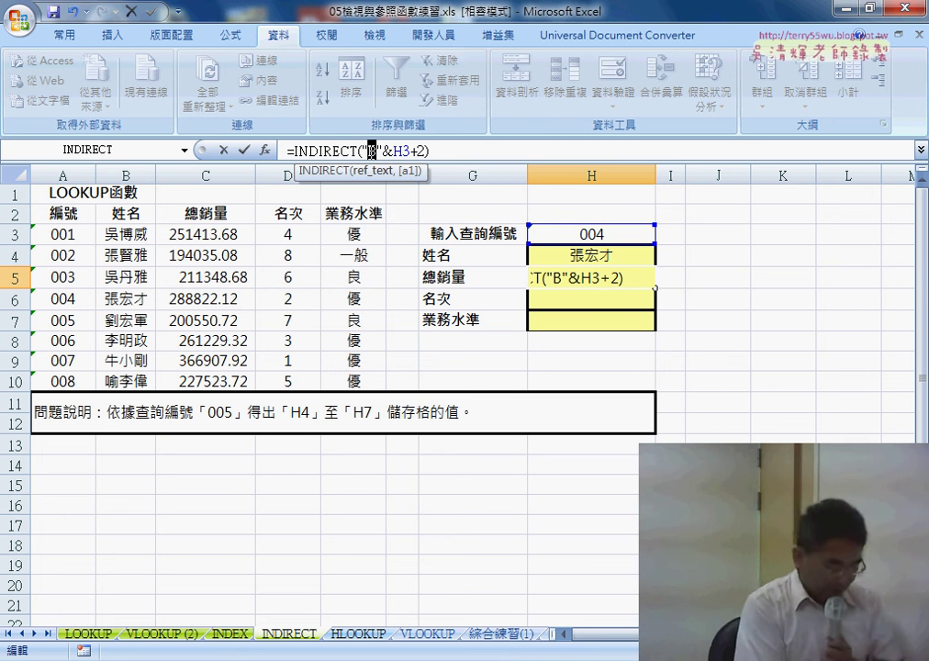
{"action": "type", "text": "C"}
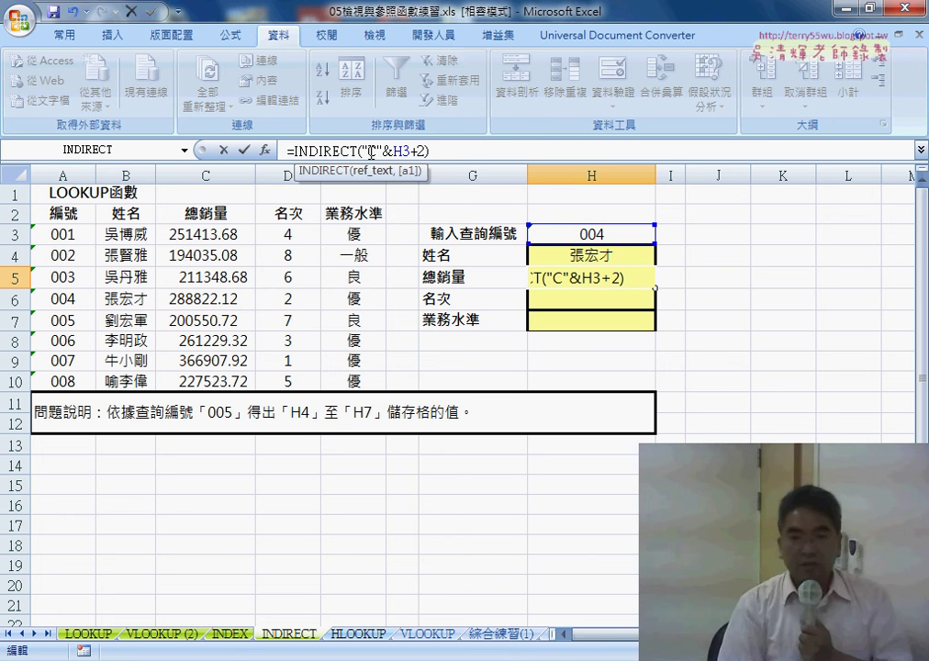
{"action": "key", "text": "Return"}
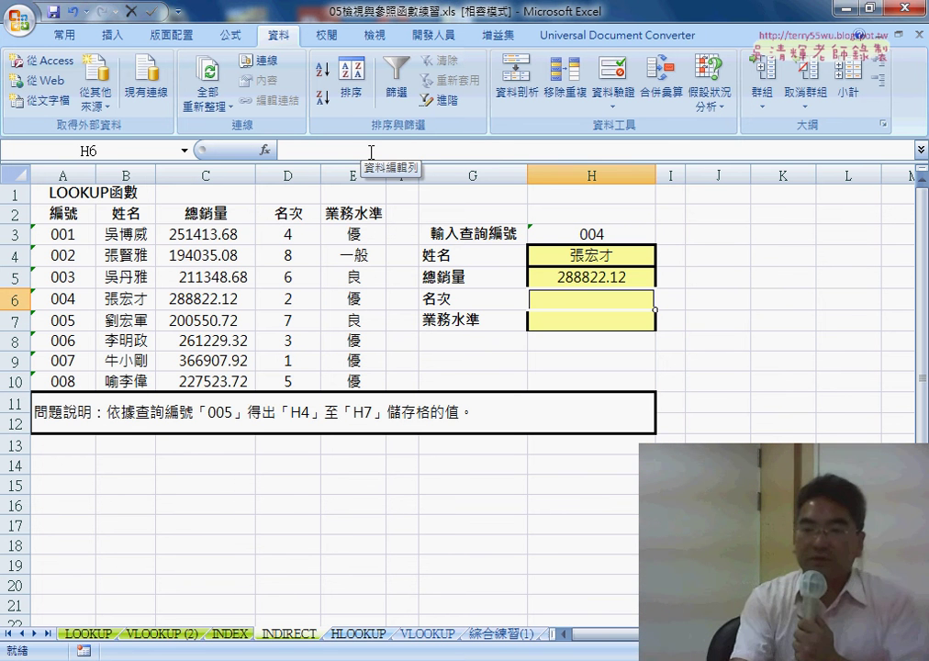
{"action": "left_click", "coordinate": [610, 256]}
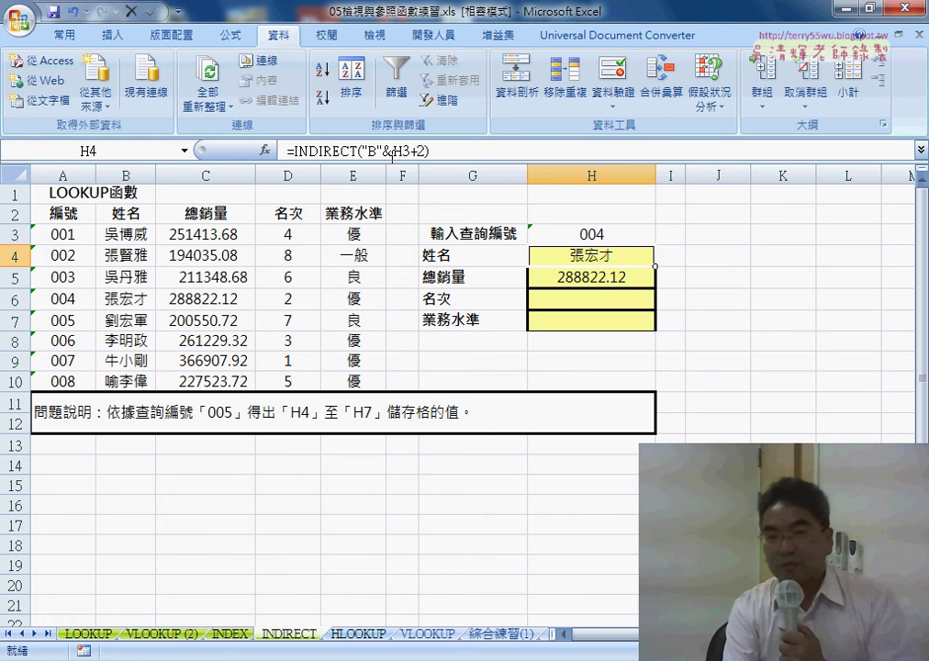
{"action": "left_click", "coordinate": [385, 150]}
{"action": "left_click_drag", "start_coordinate": [367, 149], "coordinate": [382, 149]}
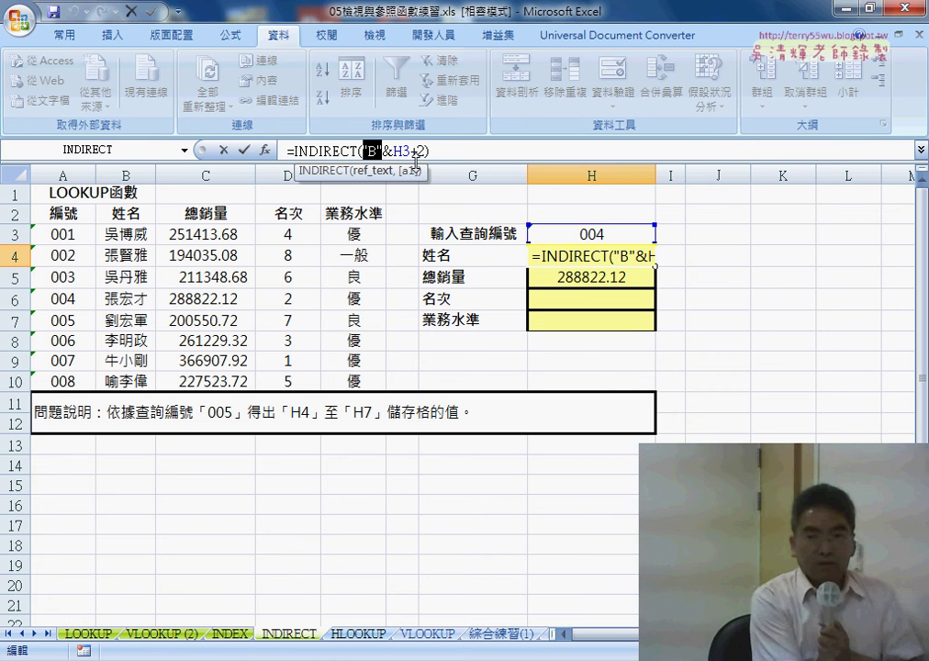
{"action": "key", "text": "ctrl+Return"}
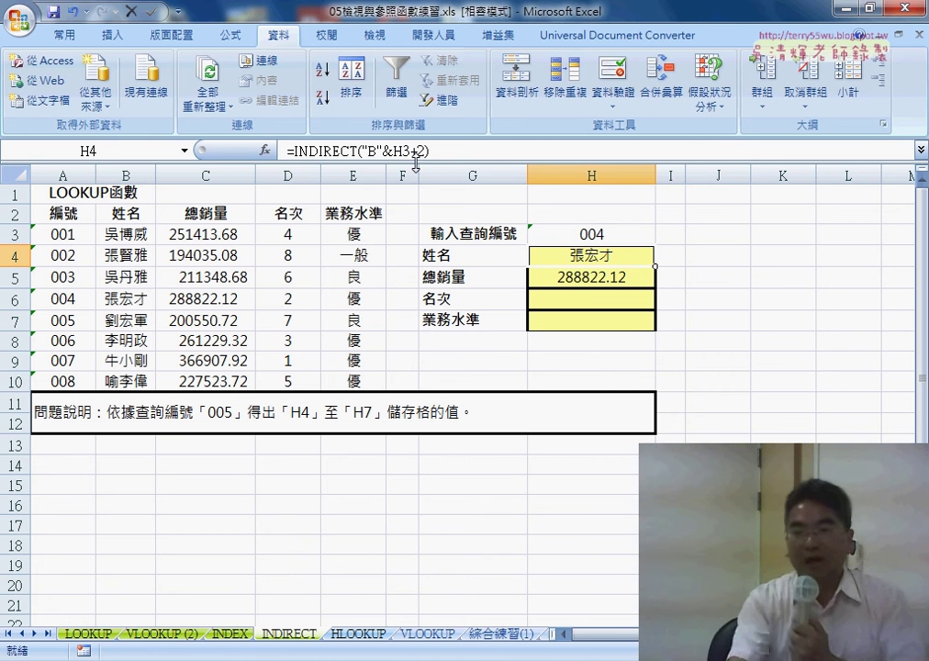
- Start a formula in J4 and select CHAR in the 文字 (Text) function category
{"action": "left_click", "coordinate": [714, 262]}
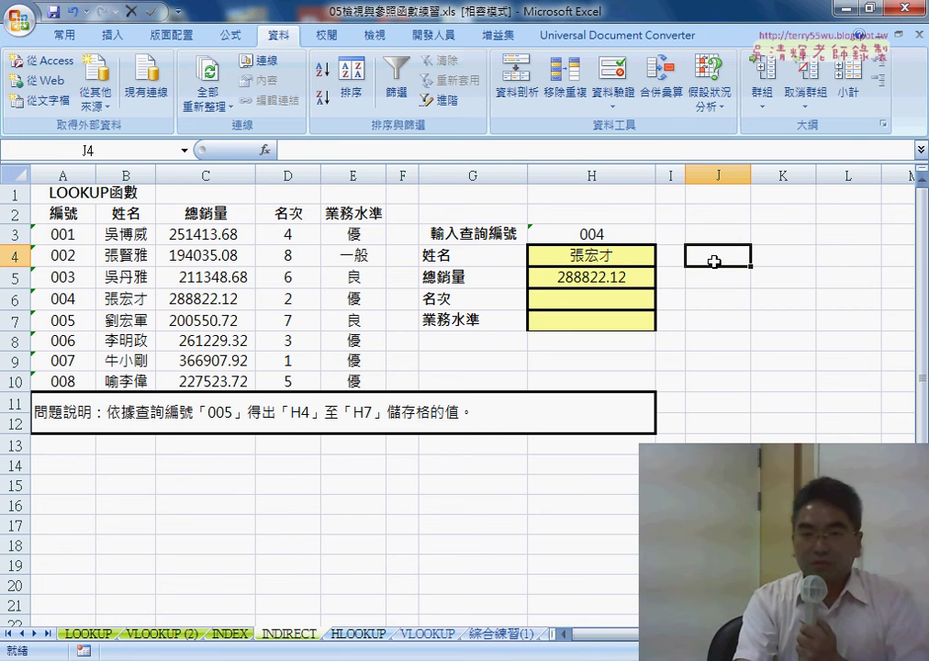
{"action": "type", "text": "="}
{"action": "left_click", "coordinate": [265, 150]}
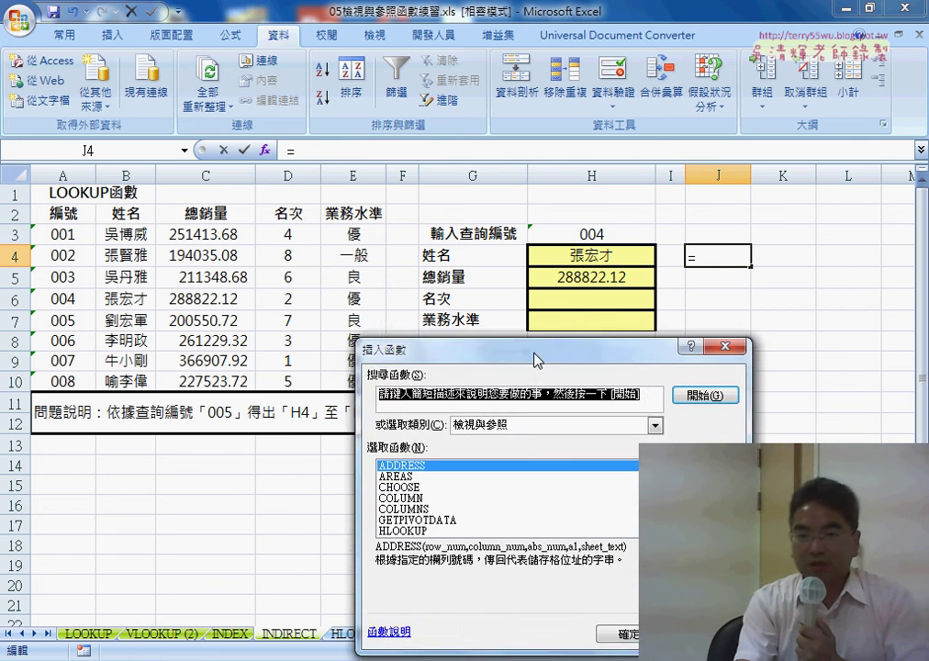
{"action": "left_click_drag", "start_coordinate": [550, 352], "coordinate": [297, 200]}
{"action": "left_click", "coordinate": [272, 276]}
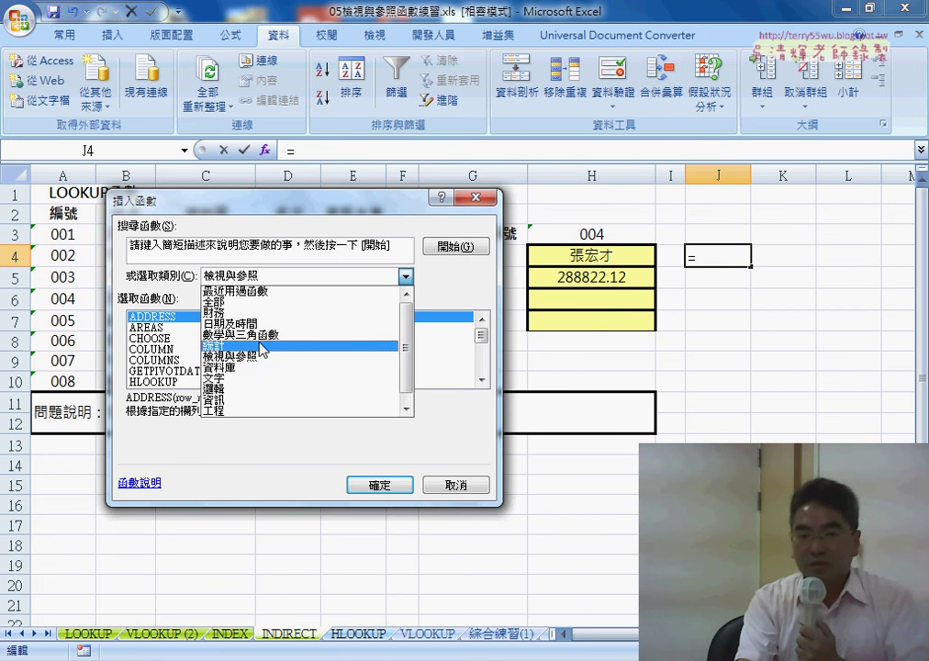
{"action": "left_click", "coordinate": [259, 378]}
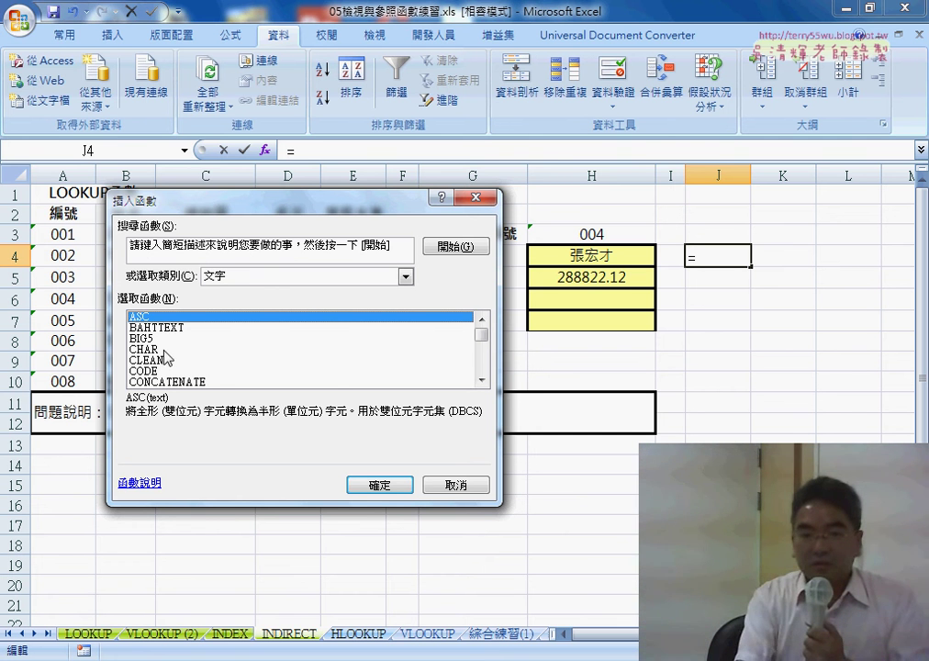
{"action": "left_click", "coordinate": [162, 350]}
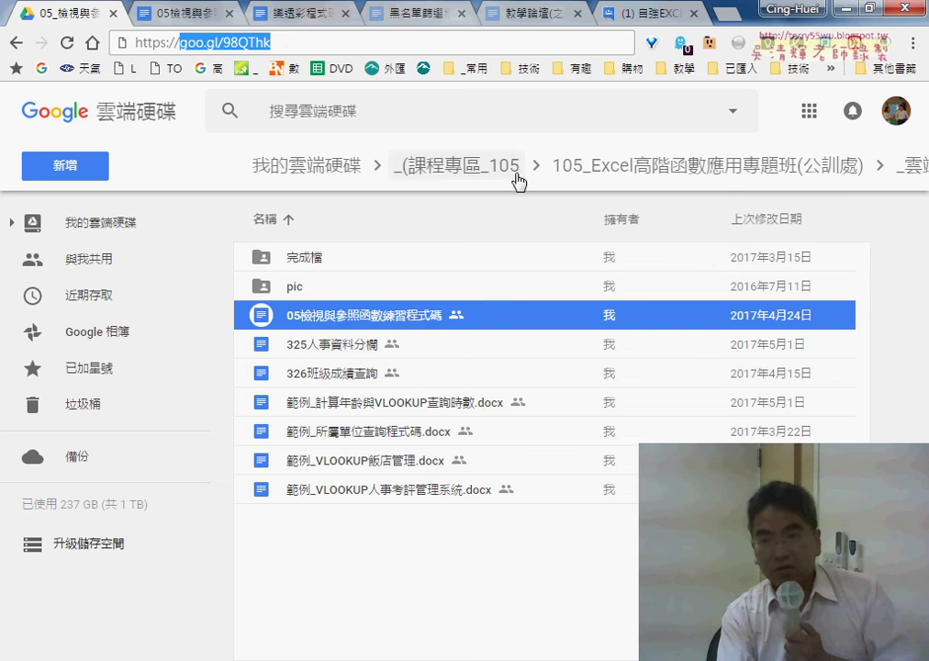
- Search the web for ASCII and open the asciitable.com code table page
{"action": "key", "text": "ctrl+t"}
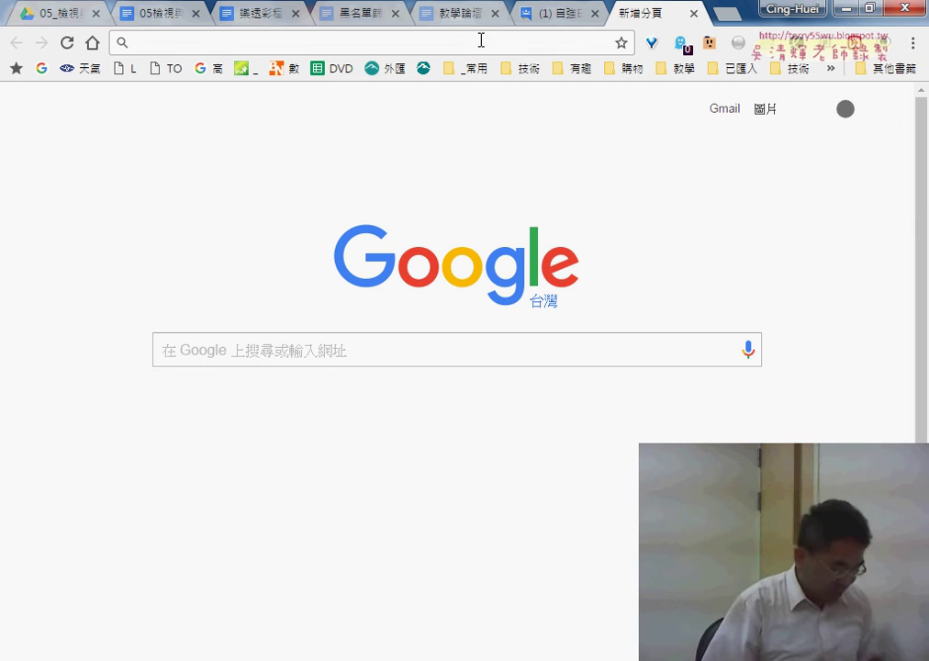
{"action": "type", "text": "AS"}
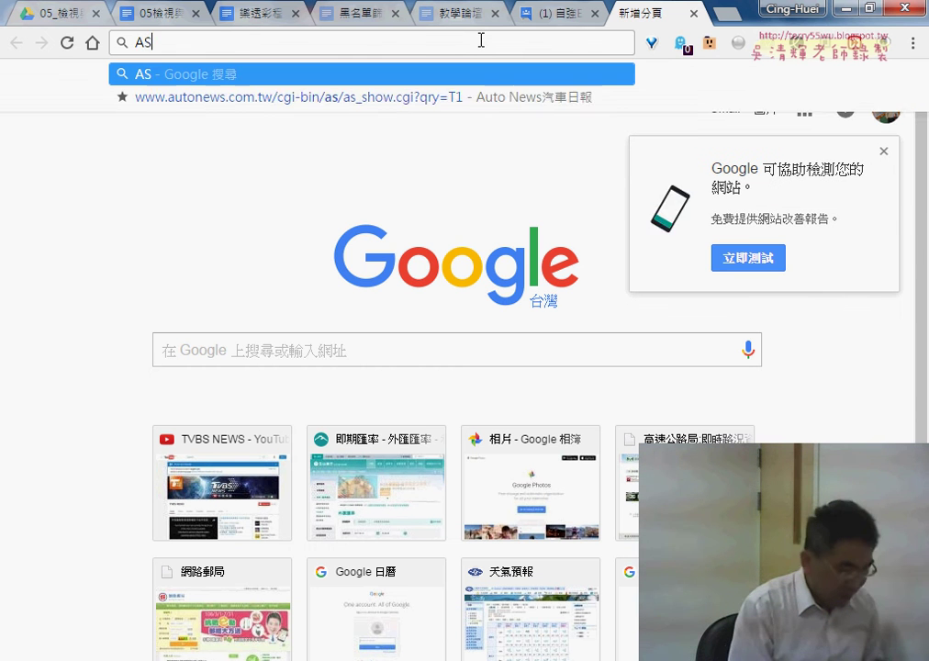
{"action": "type", "text": "CII"}
{"action": "key", "text": "Return"}
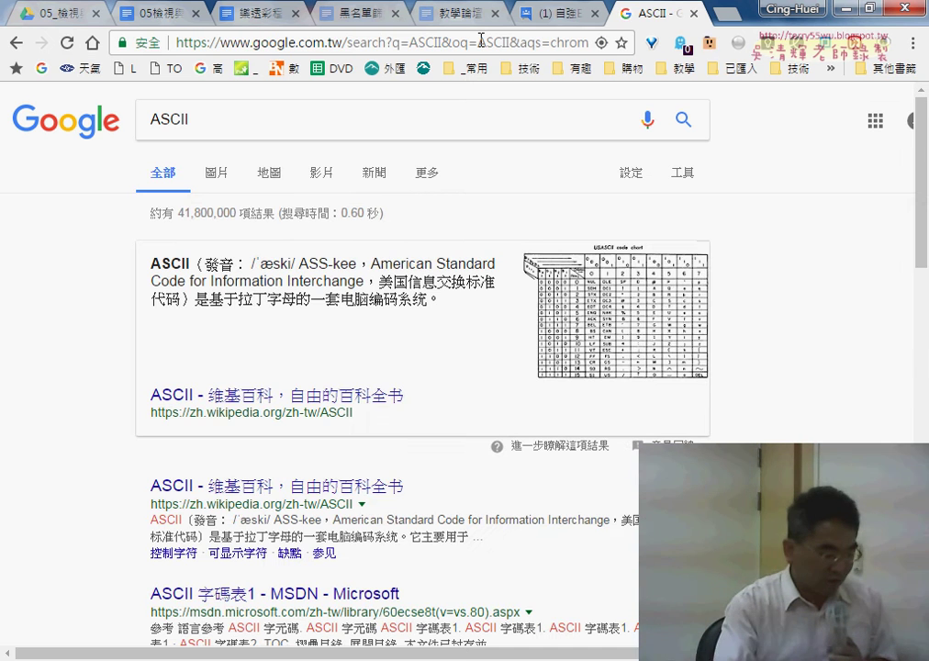
{"action": "left_click", "coordinate": [216, 184]}
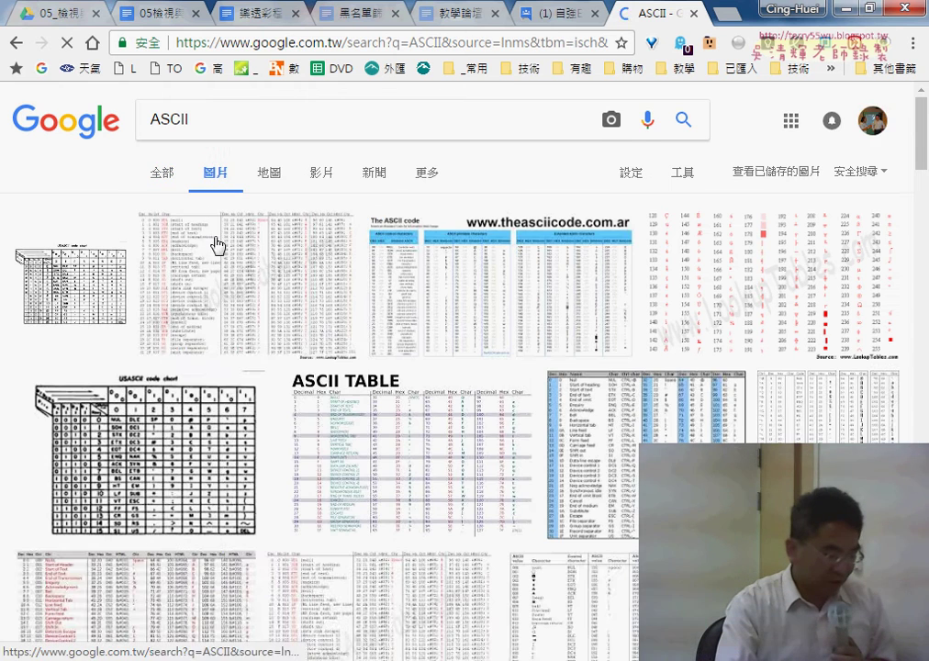
{"action": "left_click", "coordinate": [299, 297]}
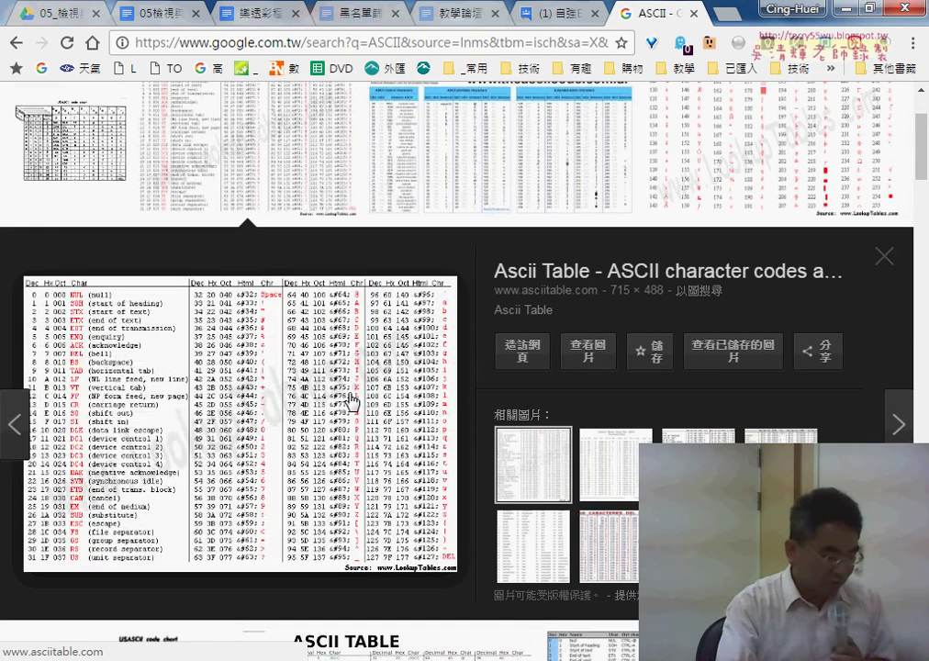
{"action": "left_click", "coordinate": [341, 386]}
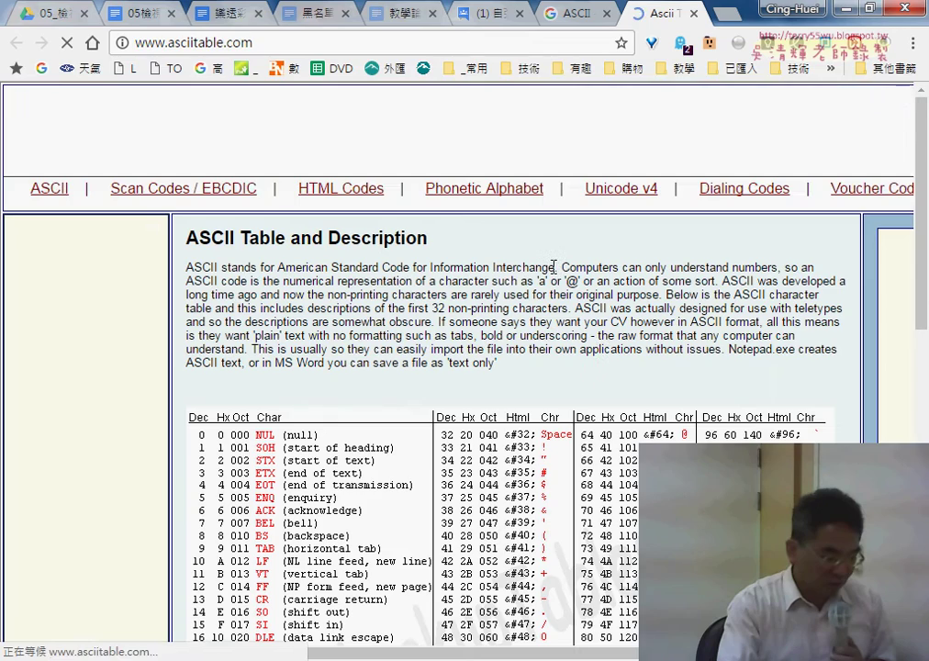
- Review the ASCII table, then minimize Chrome to return to Excel
{"action": "scroll", "coordinate": [601, 358], "scroll_direction": "down", "scroll_amount": 2}
{"action": "scroll", "coordinate": [601, 358], "scroll_direction": "down", "scroll_amount": 2}
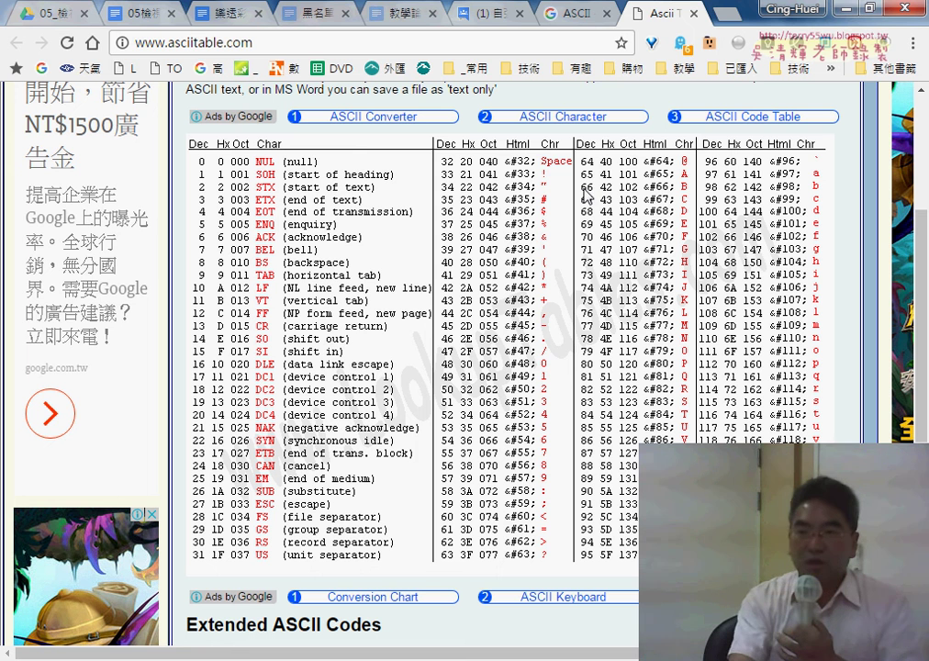
{"action": "left_click", "coordinate": [846, 10]}
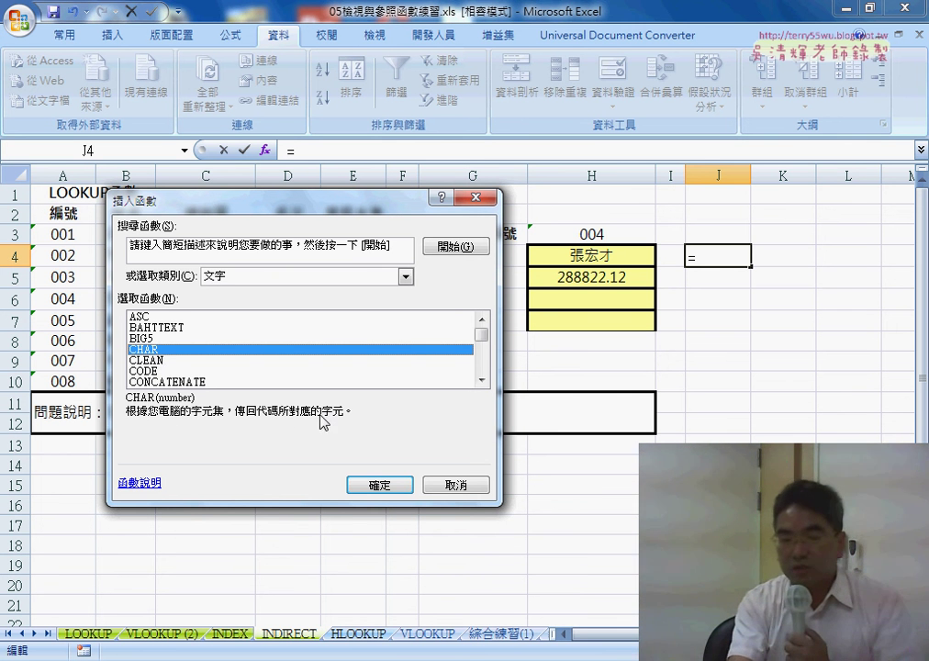
- Enter =CHAR(65) in J4, then change it to =CHAR(66) so it shows B
{"action": "left_click", "coordinate": [374, 484]}
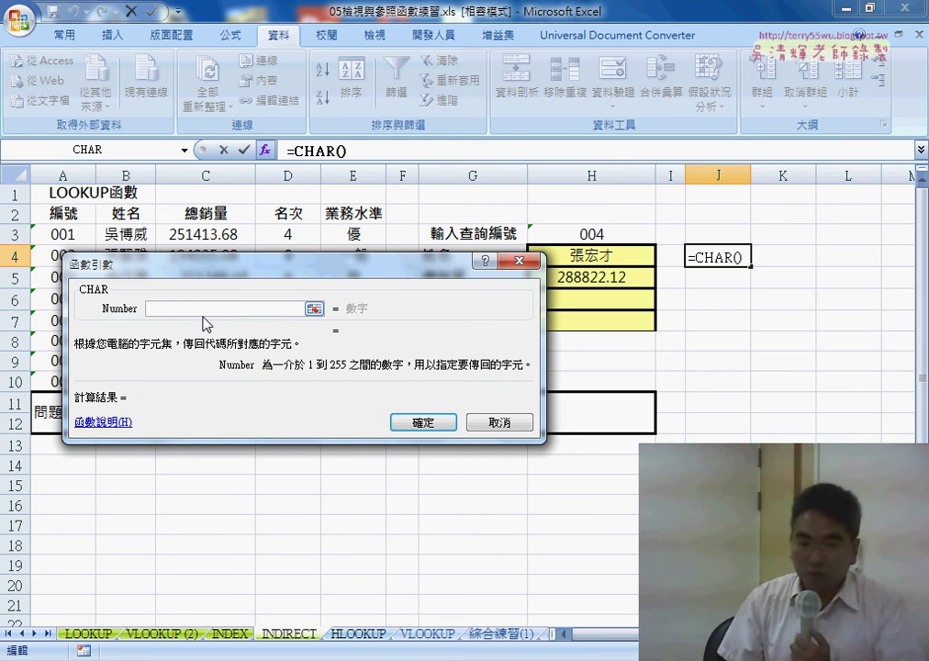
{"action": "type", "text": "65"}
{"action": "key", "text": "Return"}
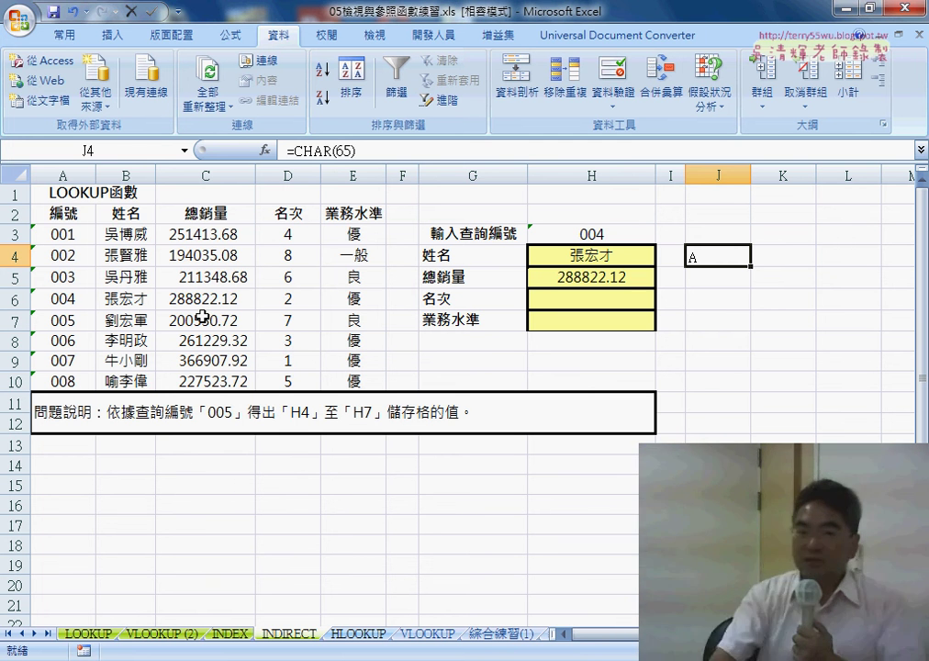
{"action": "left_click", "coordinate": [340, 151]}
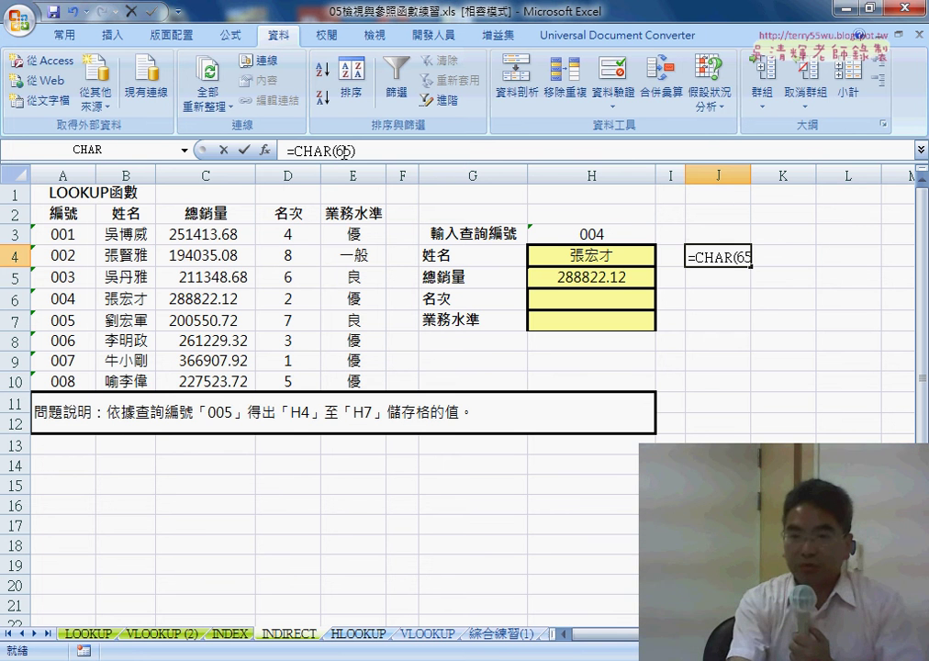
{"action": "type", "text": "6"}
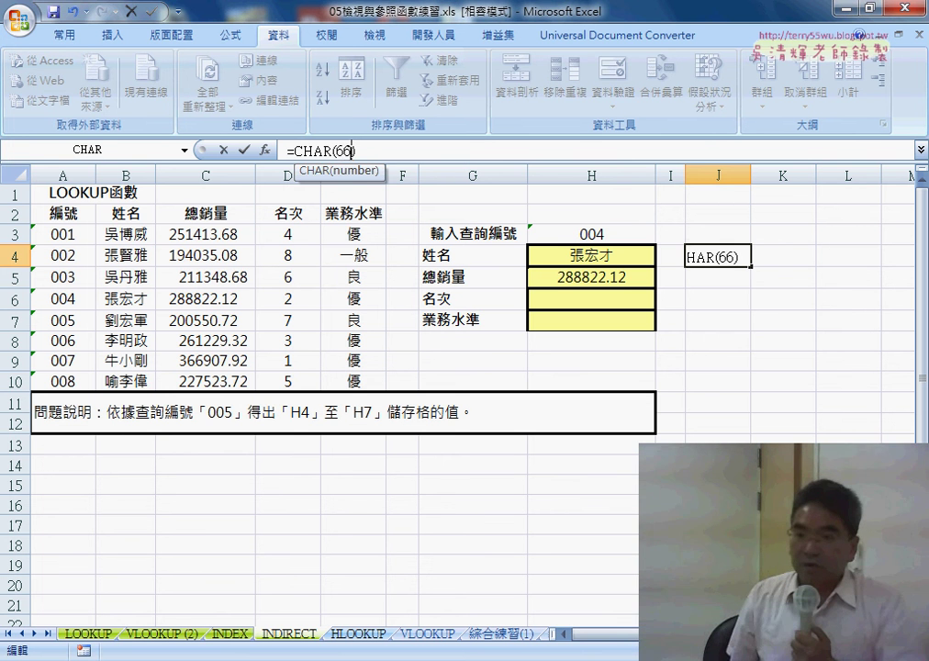
{"action": "key", "text": "Return"}
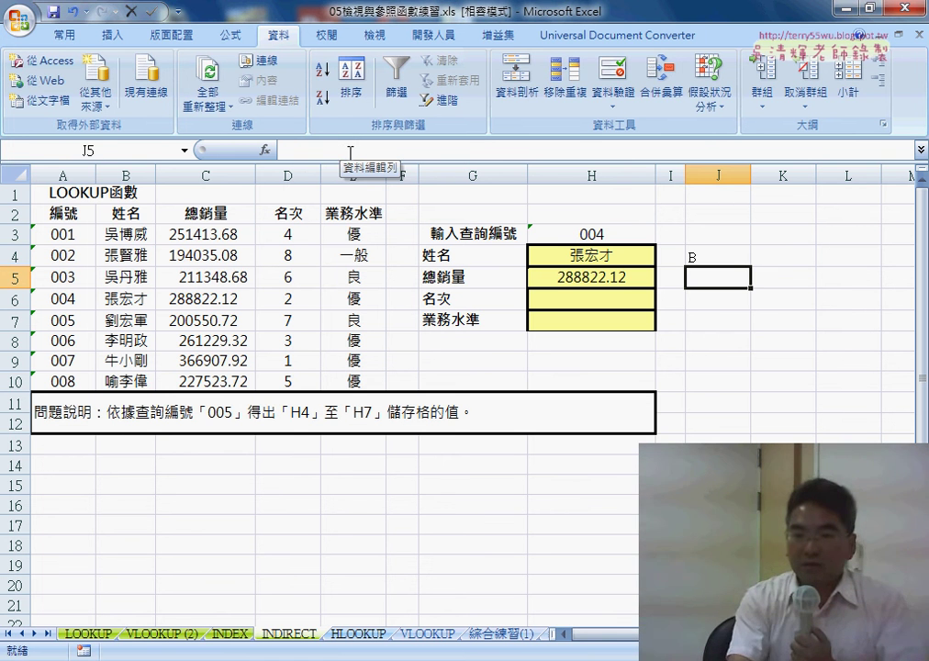
{"action": "left_click", "coordinate": [713, 256]}
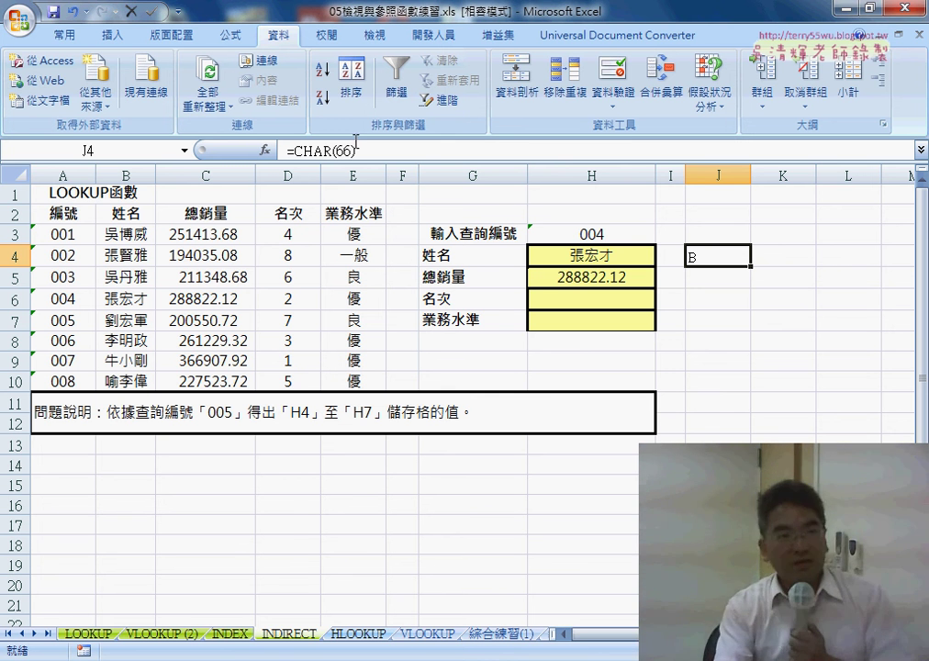
- Edit J4's formula into =CHAR(62+row()) in the formula bar
{"action": "left_click", "coordinate": [450, 152]}
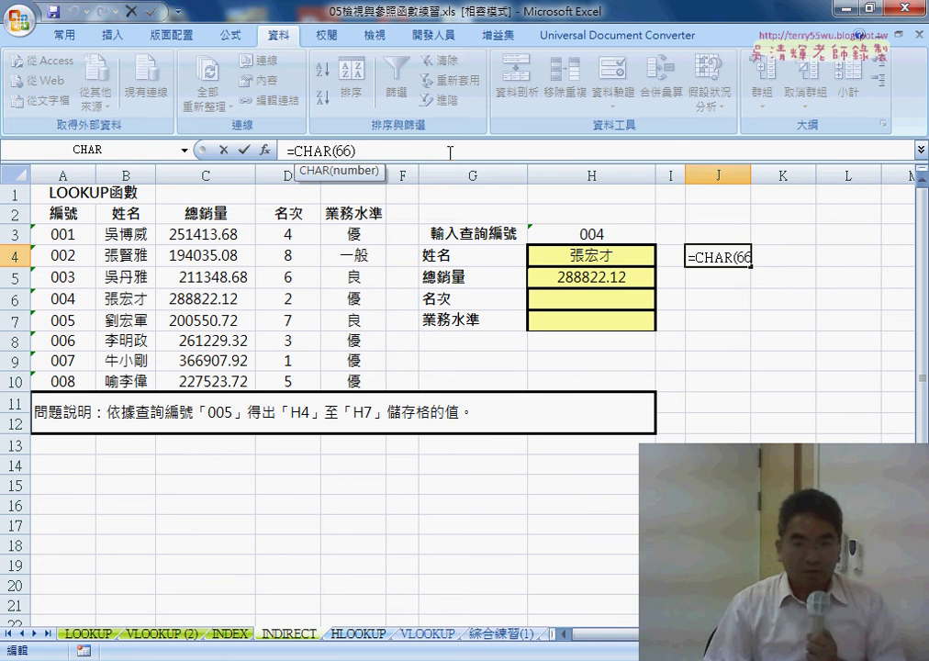
{"action": "type", "text": "+"}
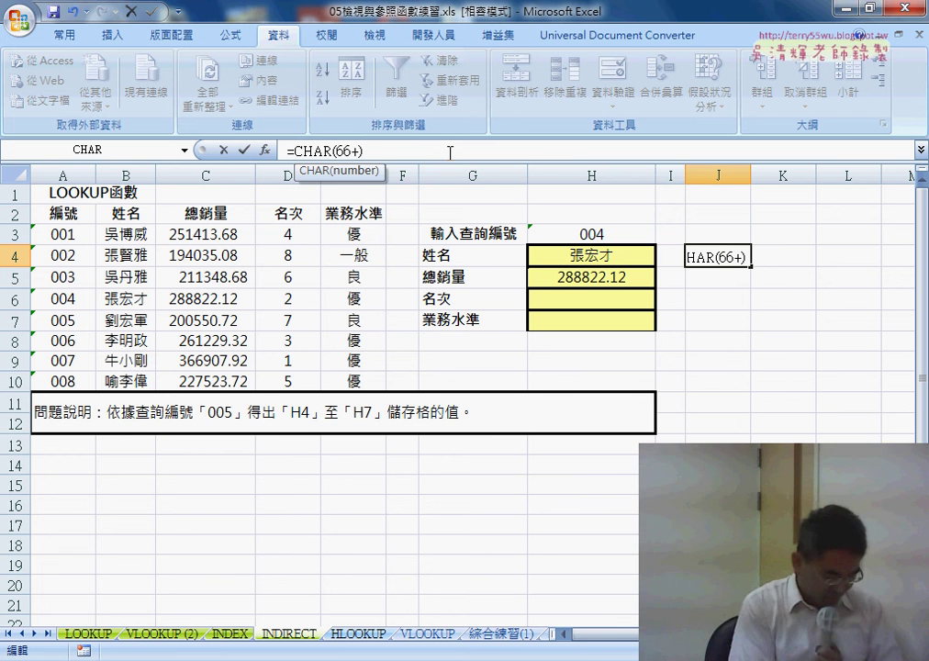
{"action": "type", "text": "row("}
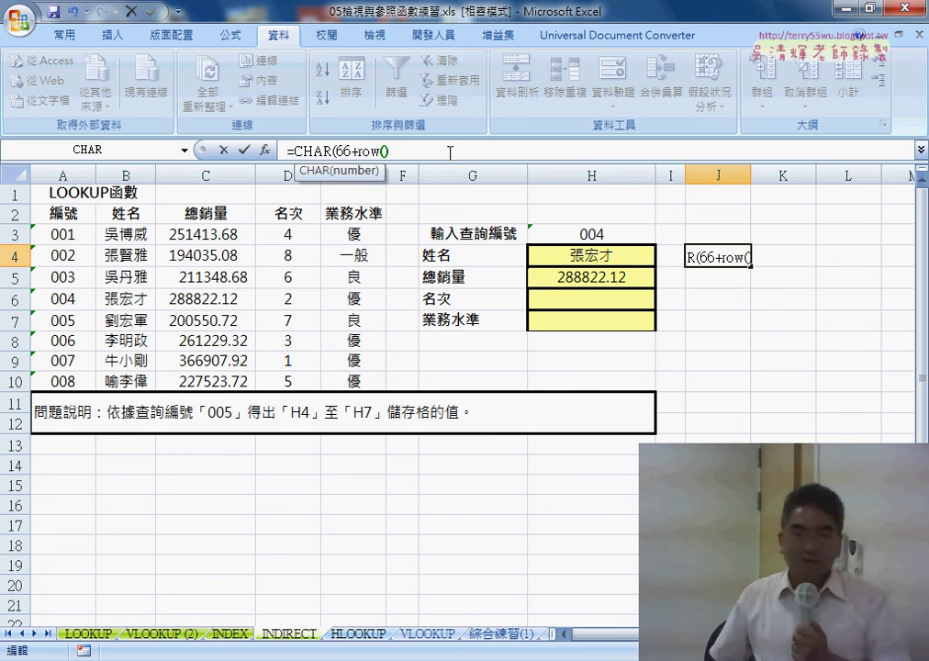
{"action": "type", "text": ")"}
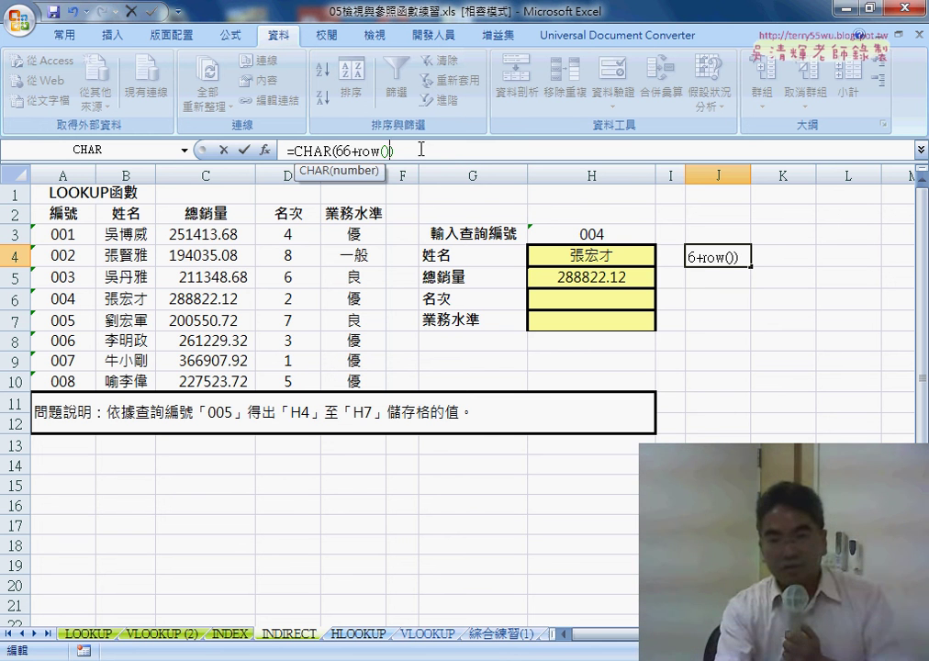
{"action": "left_click_drag", "start_coordinate": [344, 149], "coordinate": [352, 149]}
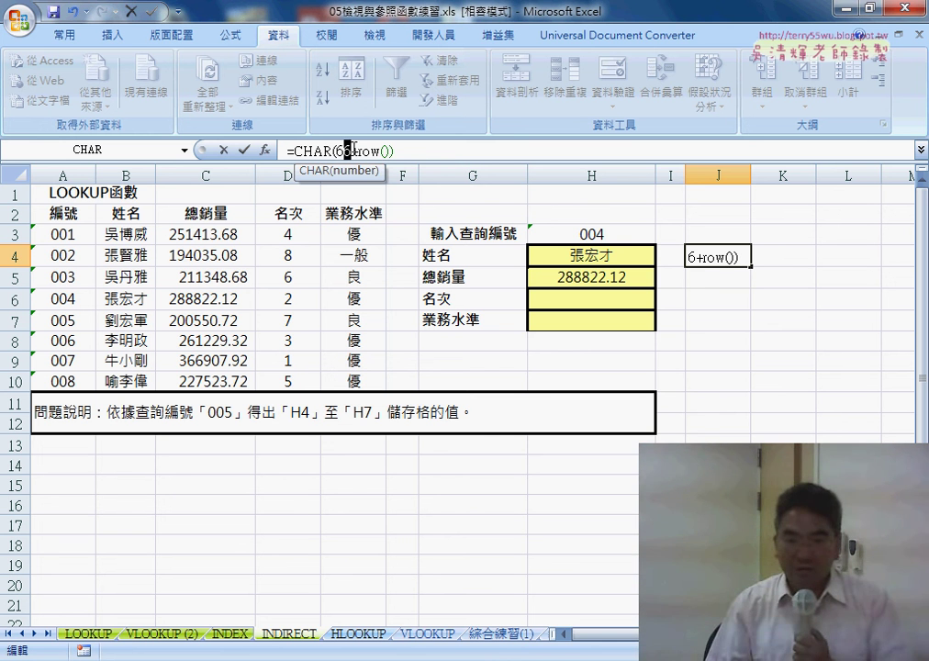
{"action": "type", "text": "2"}
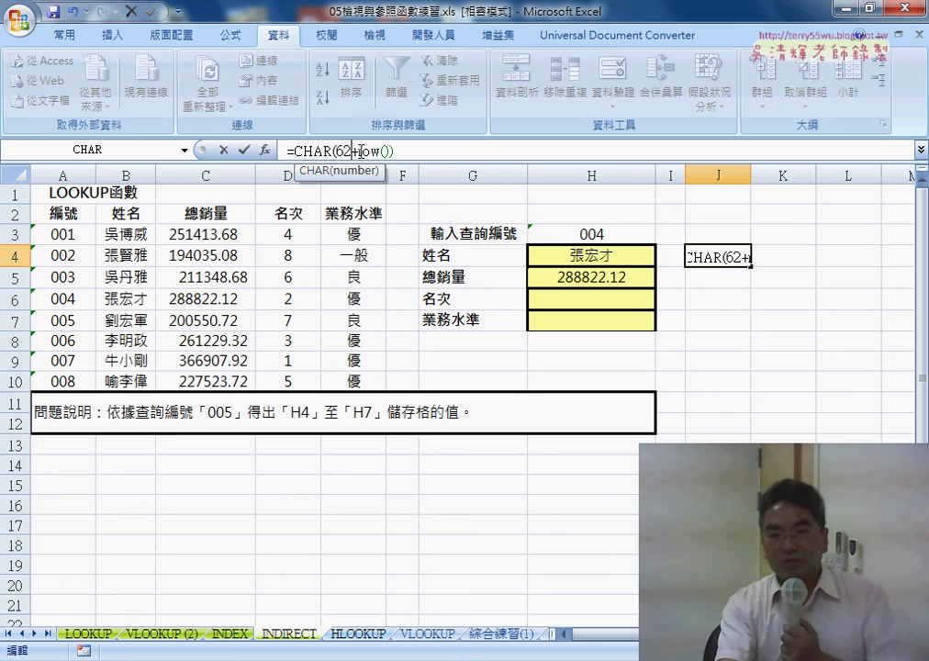
{"action": "left_click_drag", "start_coordinate": [358, 149], "coordinate": [388, 150]}
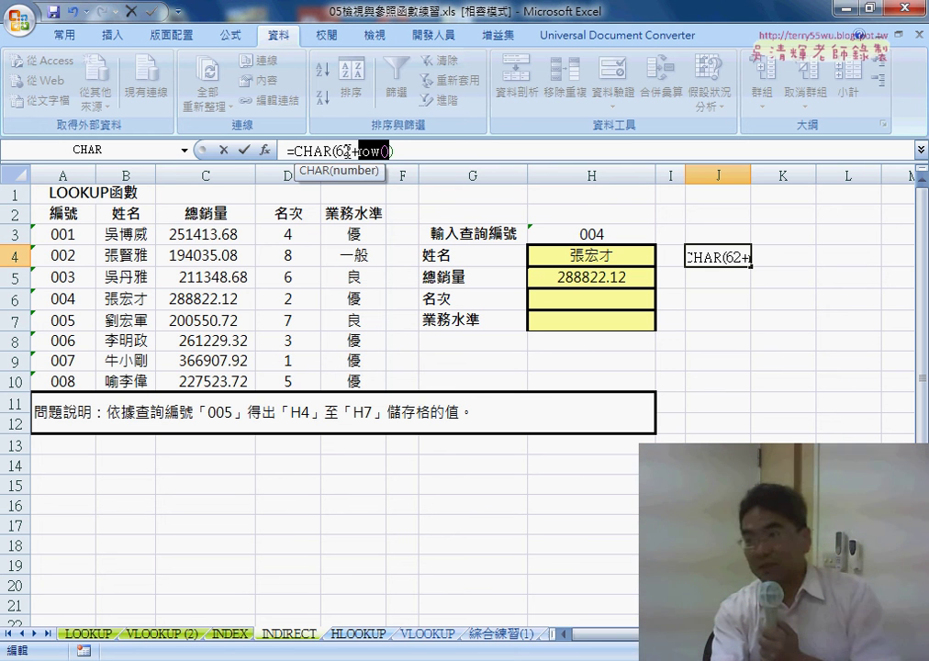
- Commit =CHAR(62+ROW()) and fill it from J4 to J7, showing B, C, D, E
{"action": "left_click", "coordinate": [243, 150]}
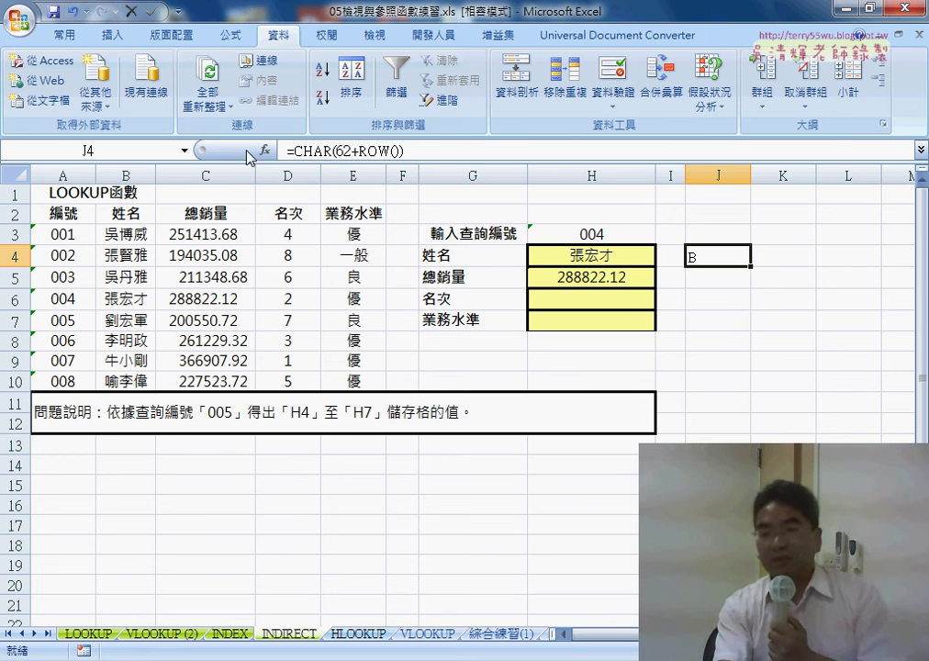
{"action": "left_click_drag", "start_coordinate": [749, 269], "coordinate": [750, 330]}
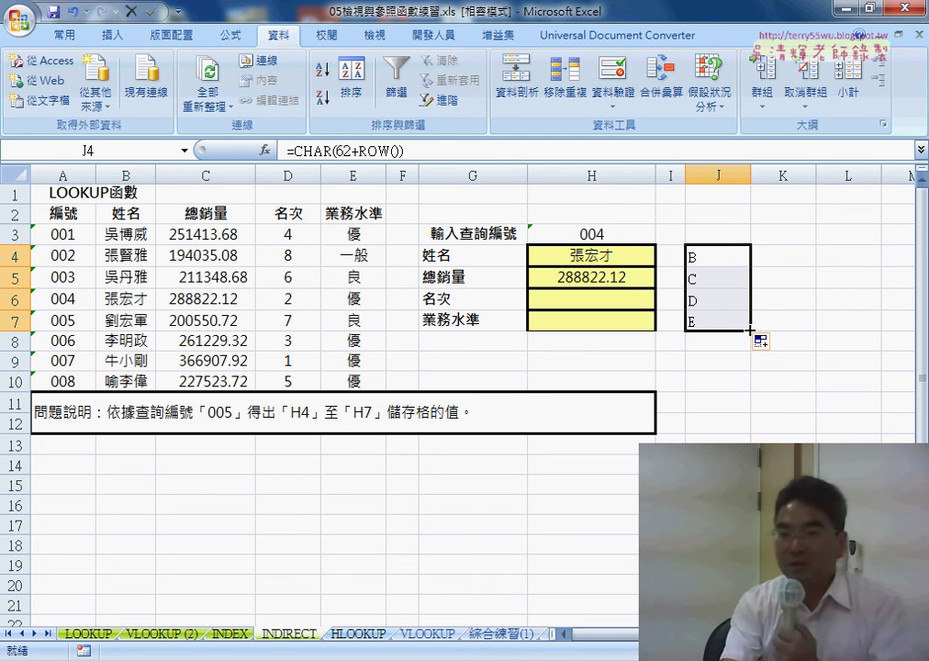
{"action": "left_click", "coordinate": [718, 262]}
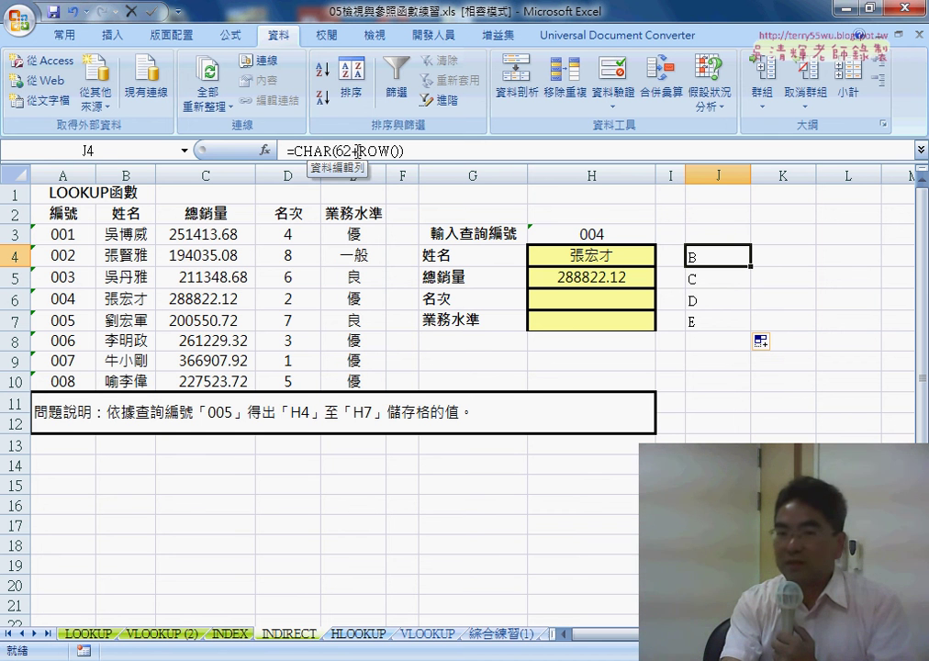
- Review J4's =CHAR(62+ROW()) formula, highlighting ROW(), and compare it with H4's INDIRECT formula
{"action": "left_click", "coordinate": [347, 149]}
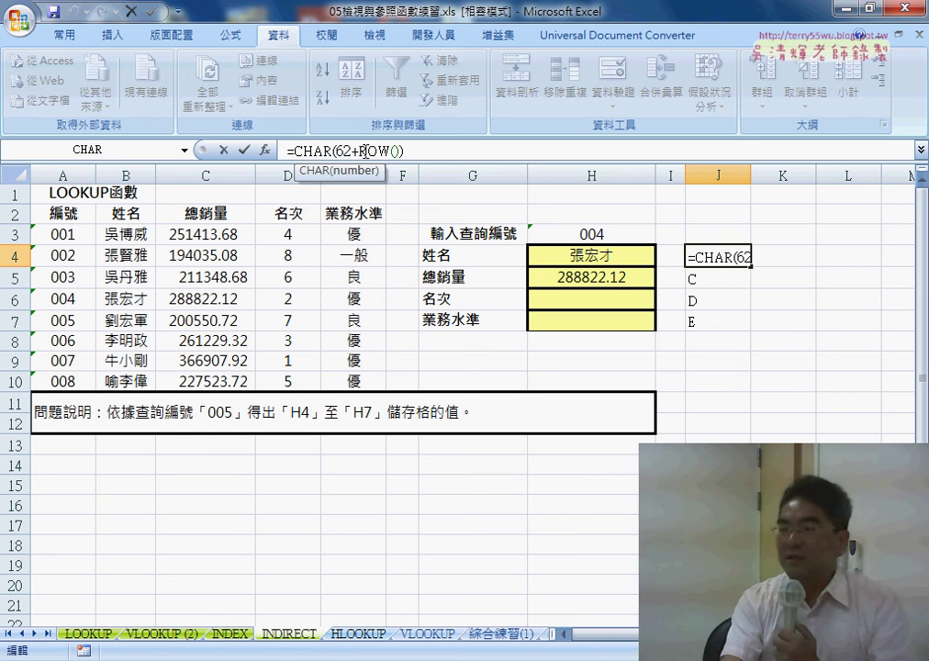
{"action": "left_click_drag", "start_coordinate": [358, 150], "coordinate": [401, 151]}
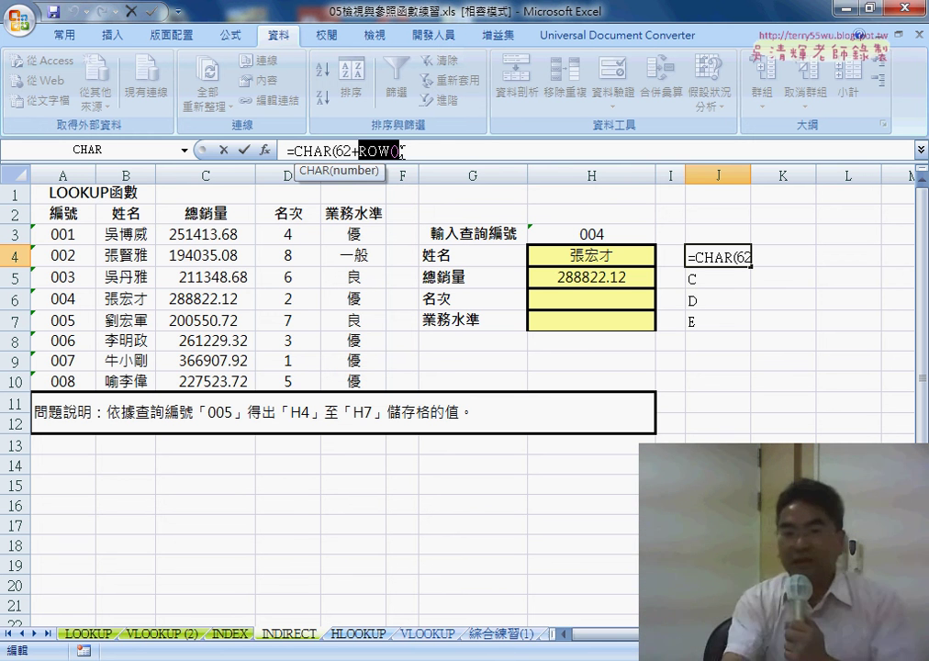
{"action": "left_click", "coordinate": [243, 148]}
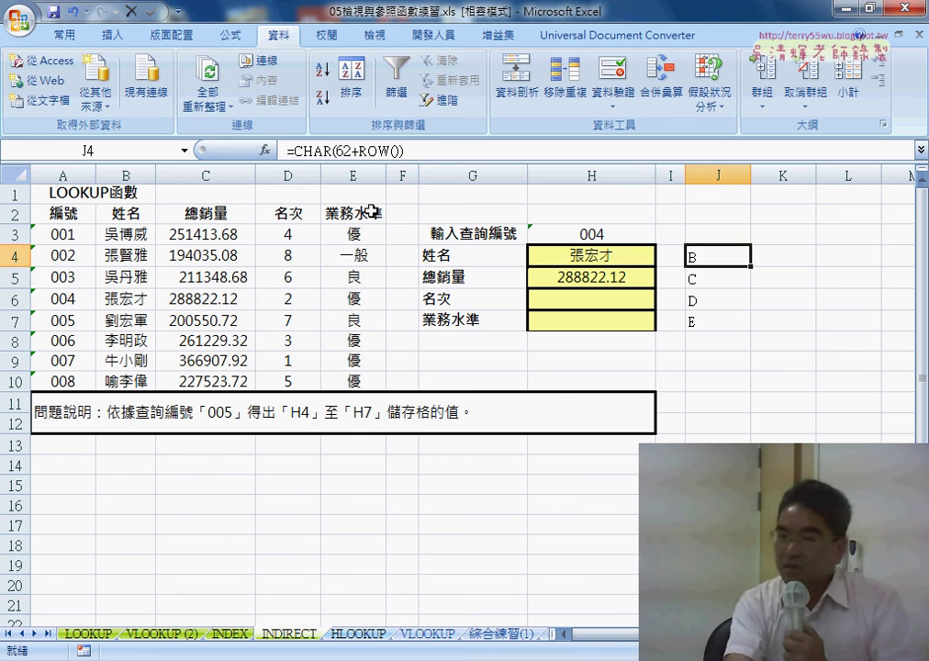
{"action": "left_click", "coordinate": [596, 258]}
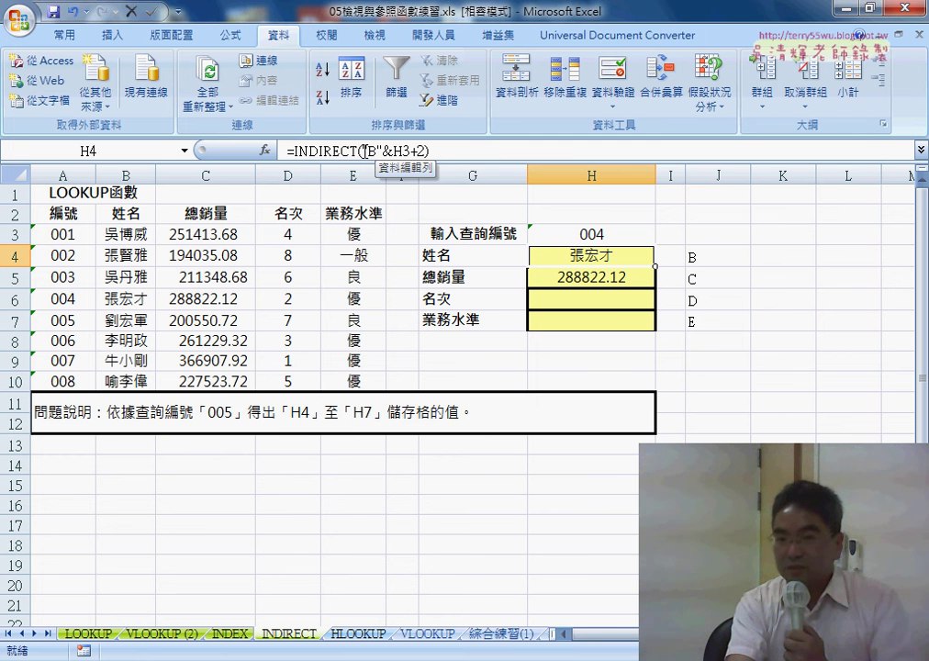
- Copy the CHAR(62+ROW()) text from J4's formula and select the fixed "B" in H4's formula
{"action": "left_click", "coordinate": [700, 260]}
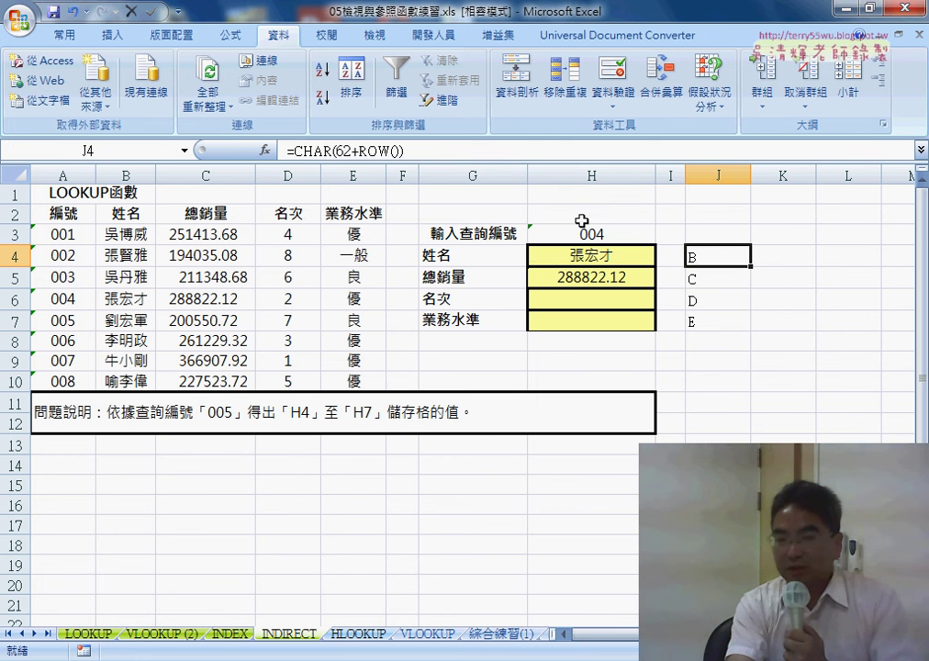
{"action": "left_click_drag", "start_coordinate": [404, 151], "coordinate": [295, 150]}
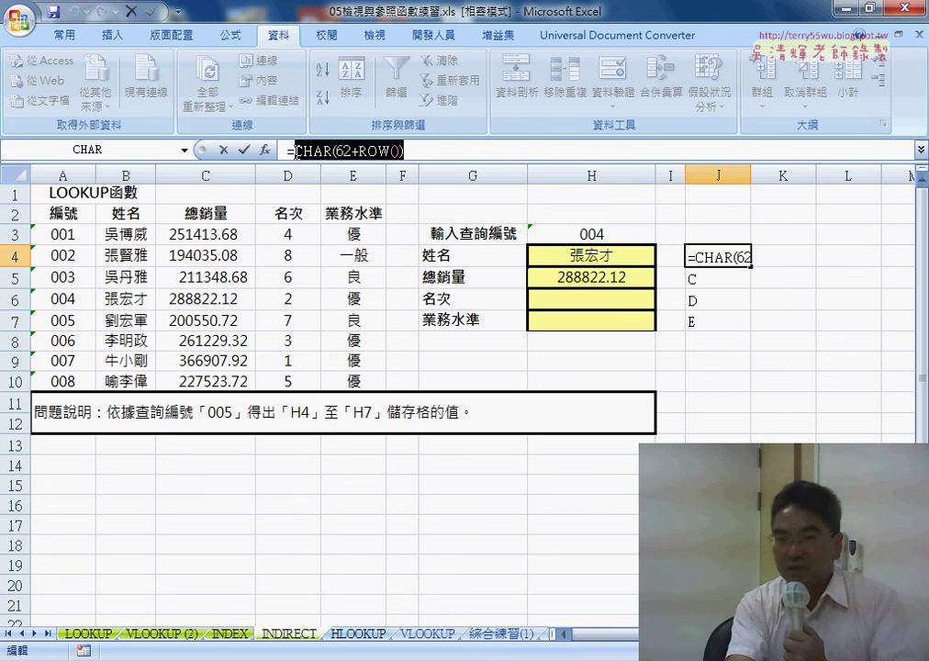
{"action": "right_click", "coordinate": [344, 154]}
{"action": "left_click", "coordinate": [390, 183]}
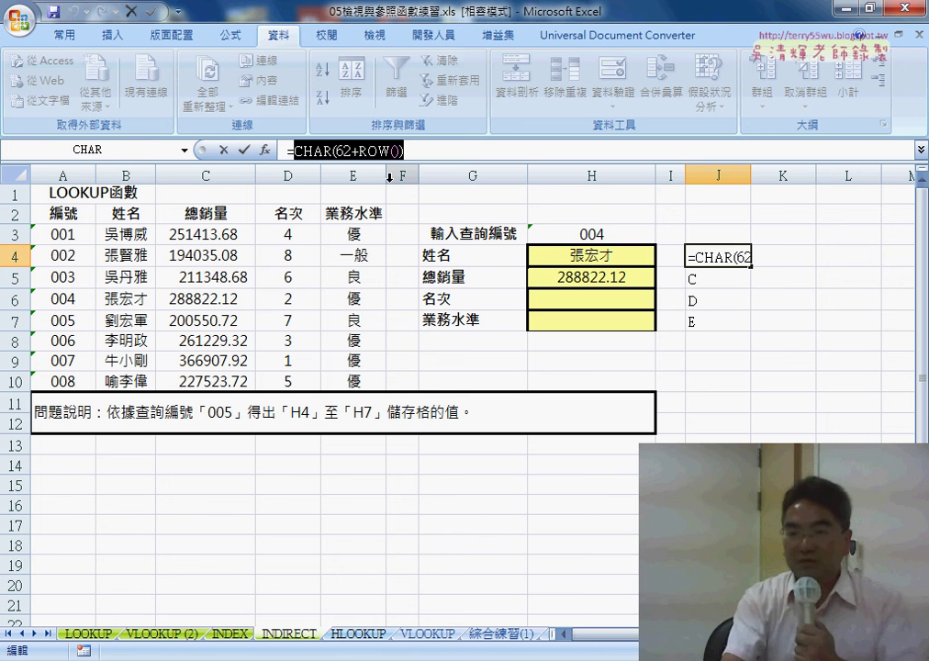
{"action": "left_click", "coordinate": [223, 149]}
{"action": "left_click", "coordinate": [582, 260]}
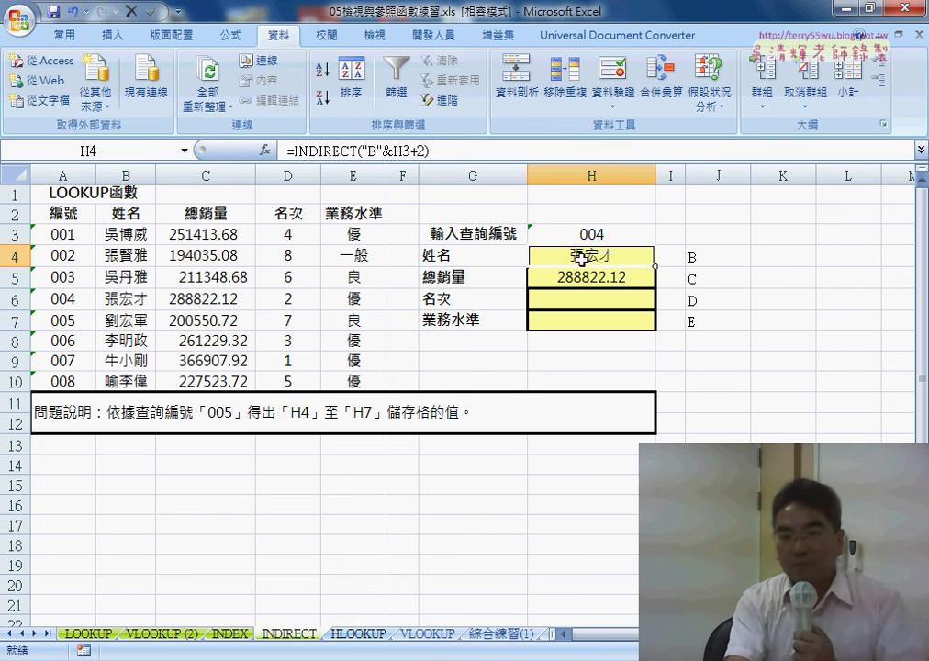
{"action": "double_click", "coordinate": [365, 149]}
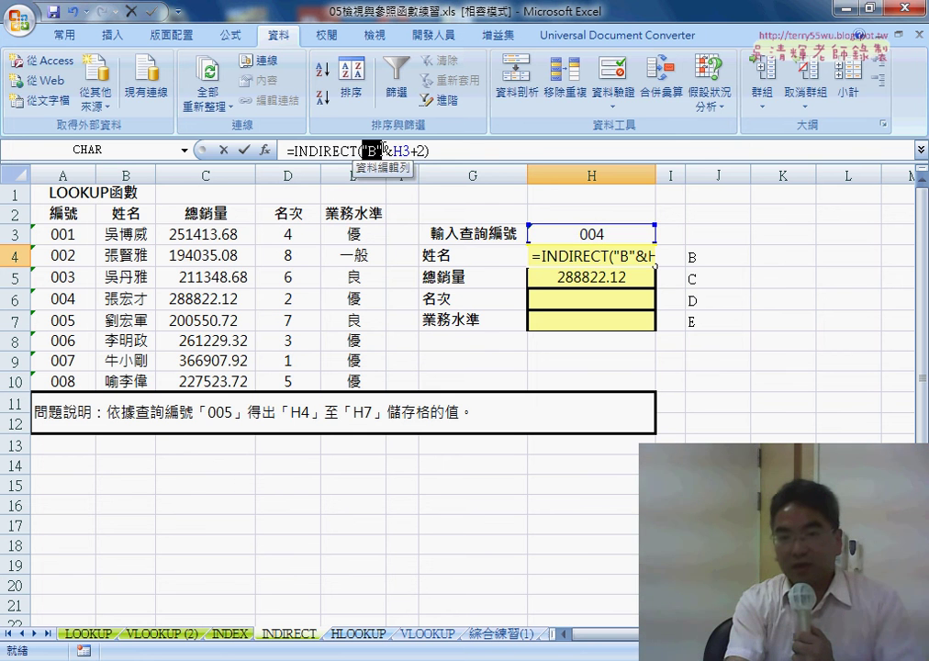
- Paste CHAR(62+ROW()) over the "B" in H4's formula, then point out that part and the H3 reference
{"action": "right_click", "coordinate": [376, 151]}
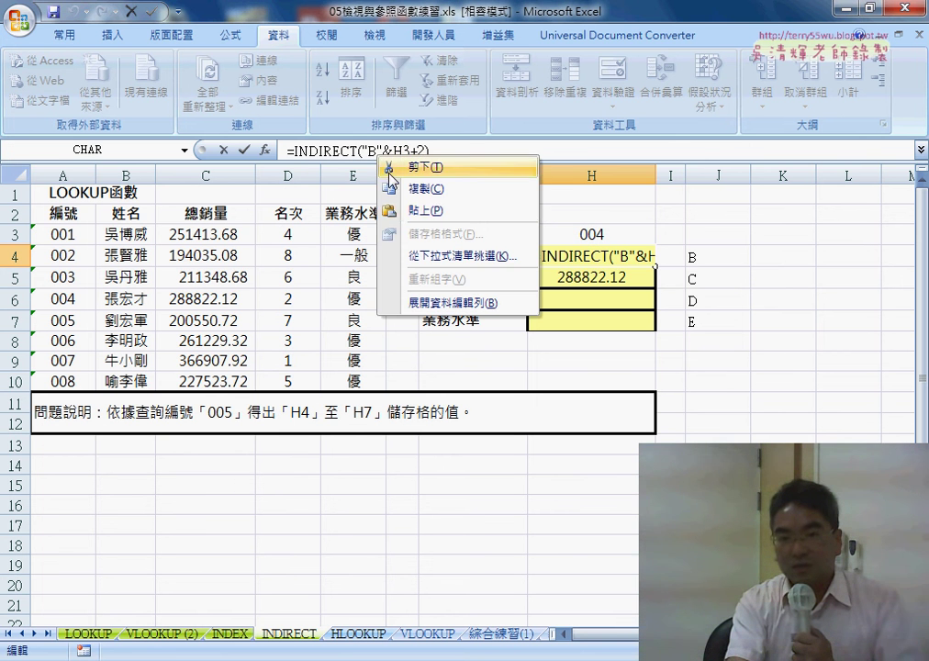
{"action": "left_click", "coordinate": [424, 211]}
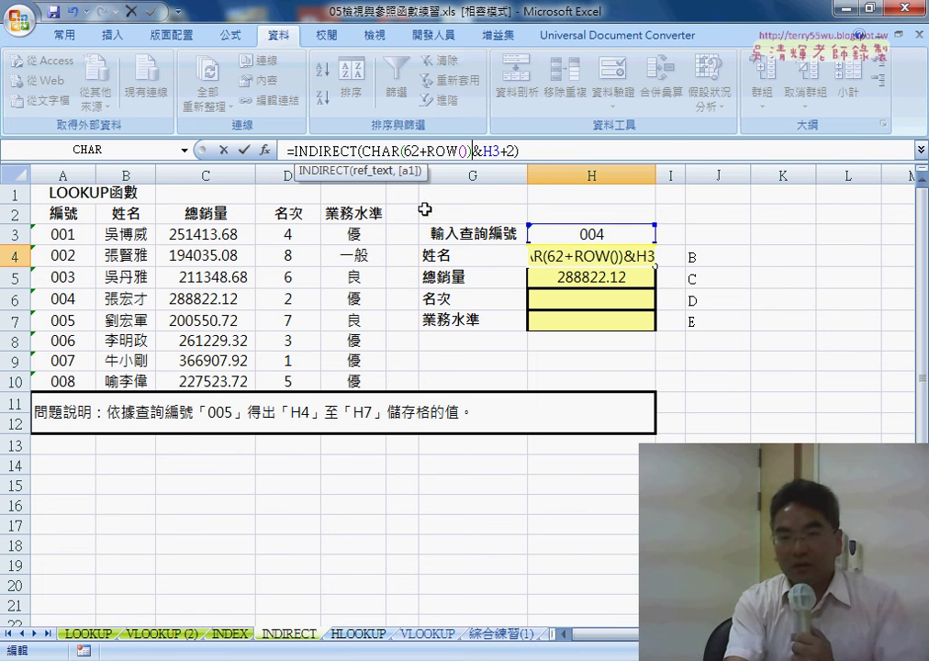
{"action": "left_click_drag", "start_coordinate": [362, 150], "coordinate": [464, 149]}
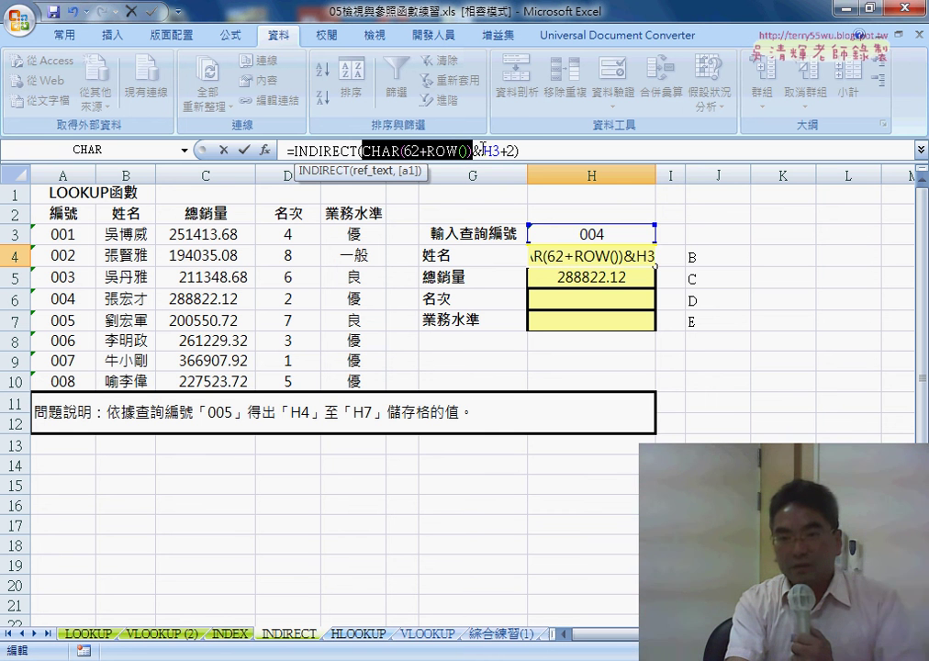
{"action": "mouse_move", "coordinate": [484, 150]}
{"action": "left_mouse_down"}
{"action": "mouse_move", "coordinate": [492, 149]}
{"action": "mouse_move", "coordinate": [365, 150]}
{"action": "left_mouse_up"}
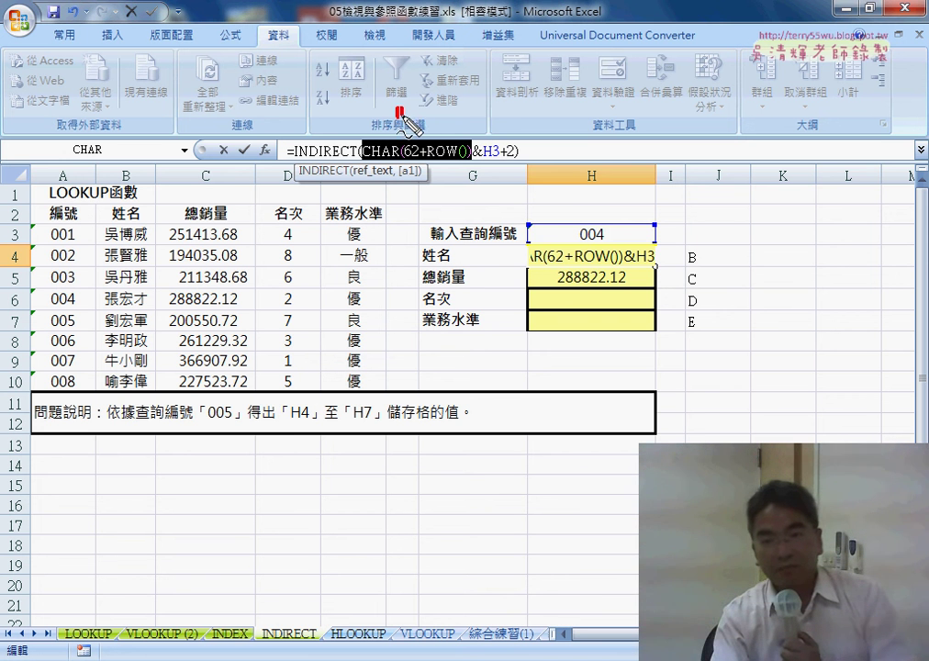
{"action": "mouse_move", "coordinate": [401, 108]}
{"action": "left_mouse_down"}
{"action": "mouse_move", "coordinate": [420, 131]}
{"action": "mouse_move", "coordinate": [434, 113]}
{"action": "mouse_move", "coordinate": [467, 134]}
{"action": "left_mouse_up"}
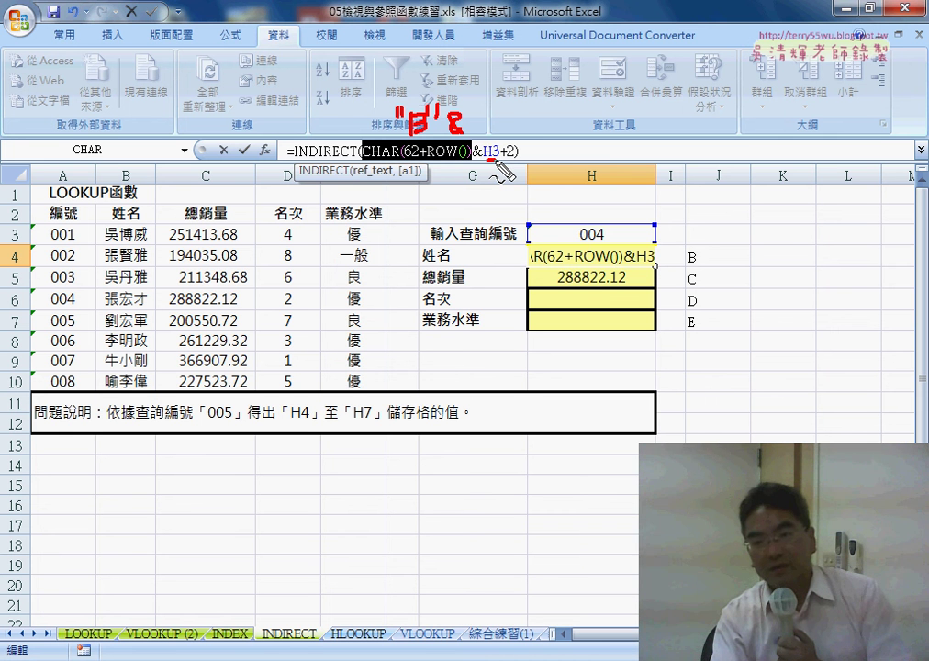
{"action": "left_click_drag", "start_coordinate": [486, 158], "coordinate": [512, 159]}
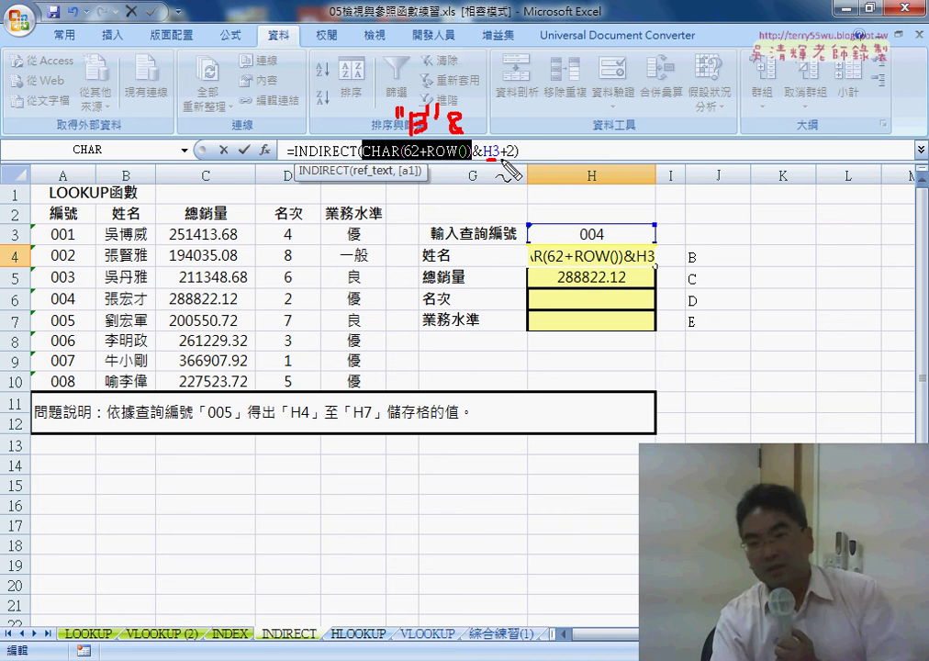
{"action": "mouse_move", "coordinate": [503, 118]}
{"action": "left_mouse_down"}
{"action": "mouse_move", "coordinate": [494, 139]}
{"action": "mouse_move", "coordinate": [510, 114]}
{"action": "mouse_move", "coordinate": [487, 128]}
{"action": "left_mouse_up"}
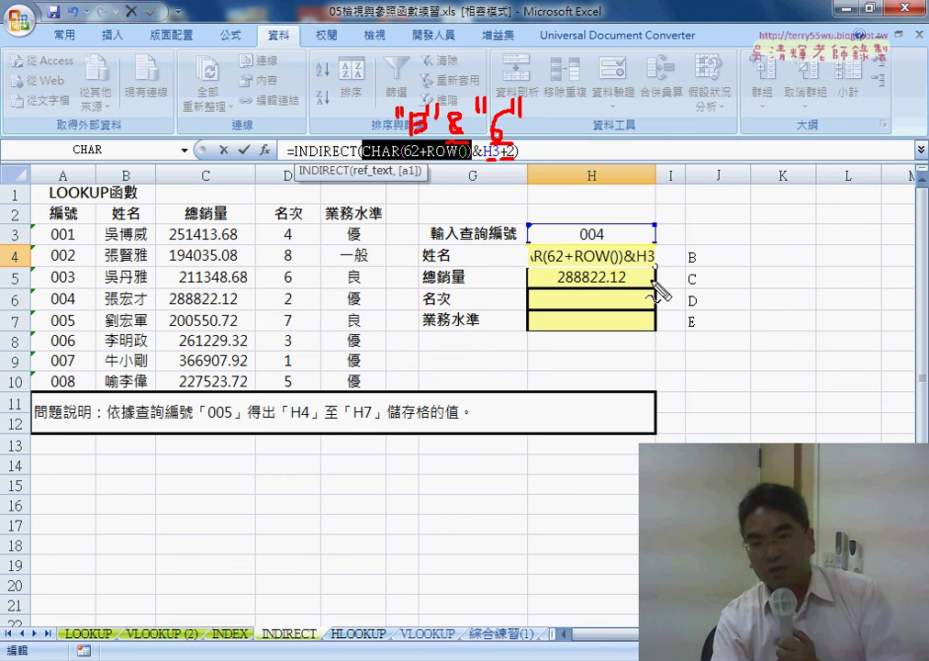
{"action": "left_click_drag", "start_coordinate": [655, 257], "coordinate": [646, 265]}
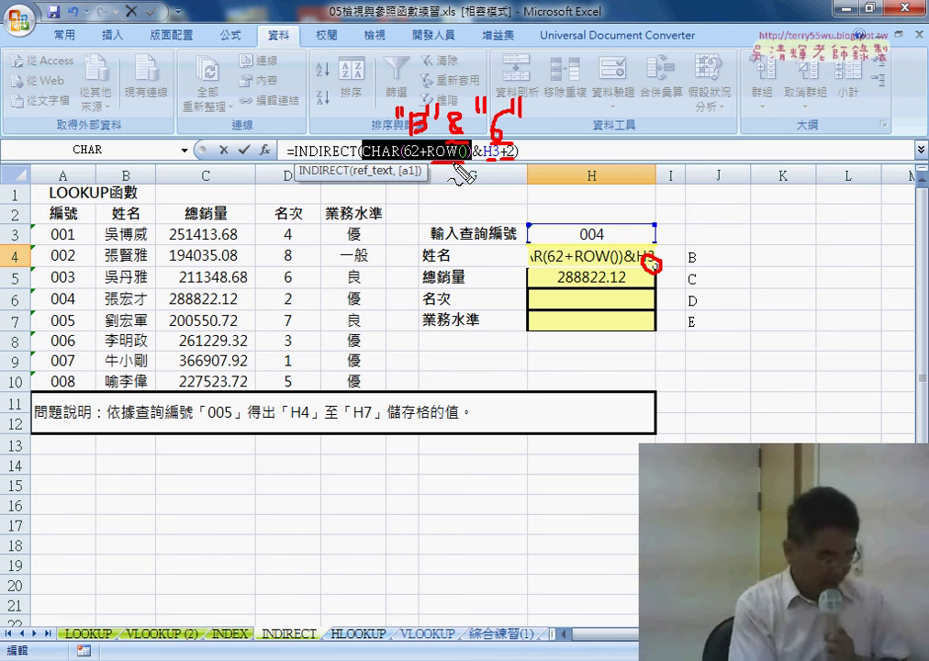
- Commit the new INDIRECT(CHAR(62+ROW())&H3+2) formula in H4 and fill it down to H7
{"action": "key", "text": "Escape"}
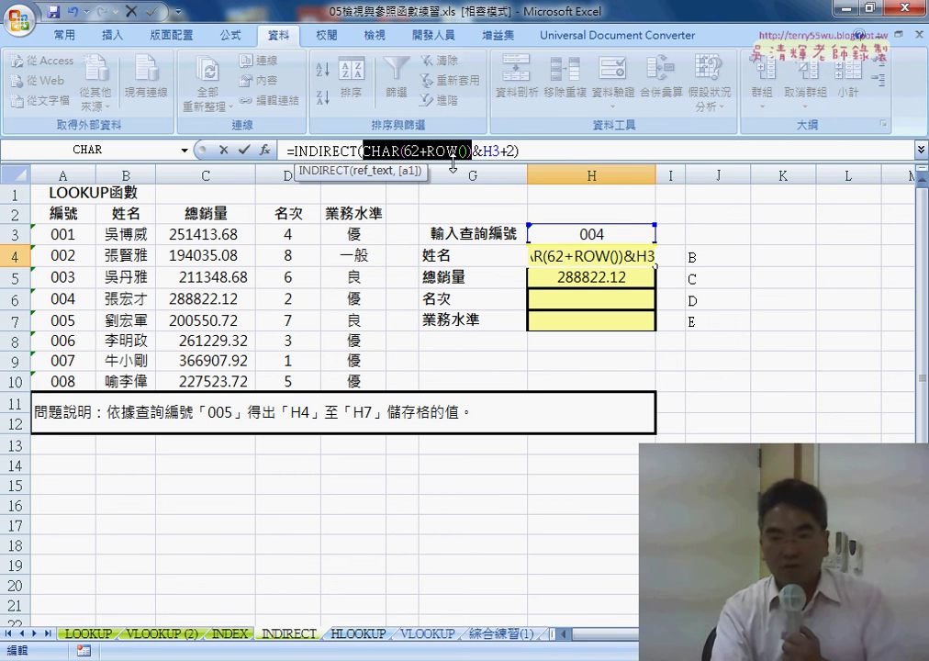
{"action": "left_click", "coordinate": [244, 150]}
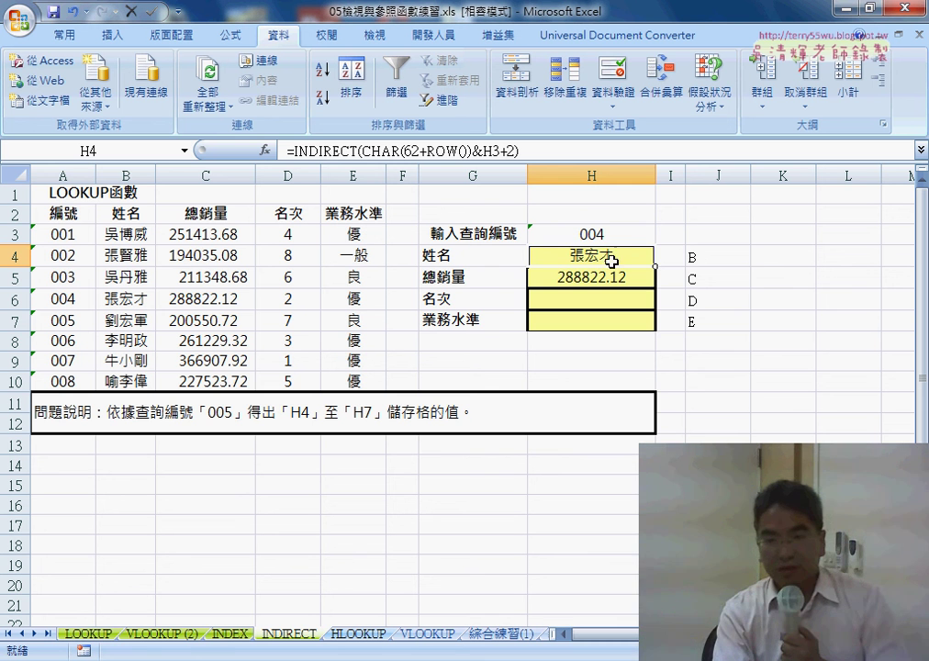
{"action": "left_click_drag", "start_coordinate": [654, 268], "coordinate": [655, 323]}
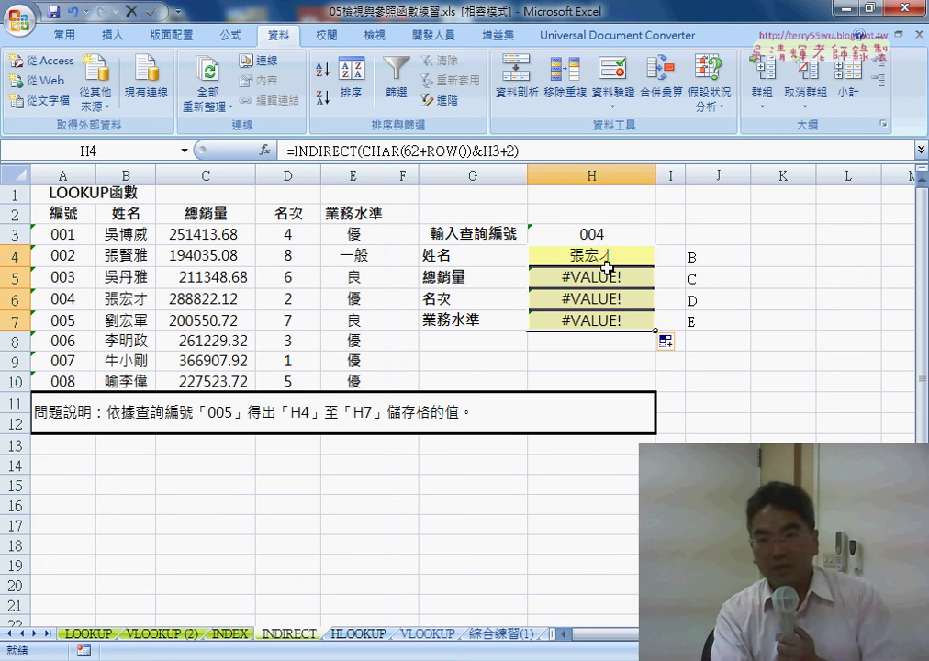
- Anchor the reference as H$3 in H4's formula and refill it through H7
{"action": "left_click", "coordinate": [579, 151]}
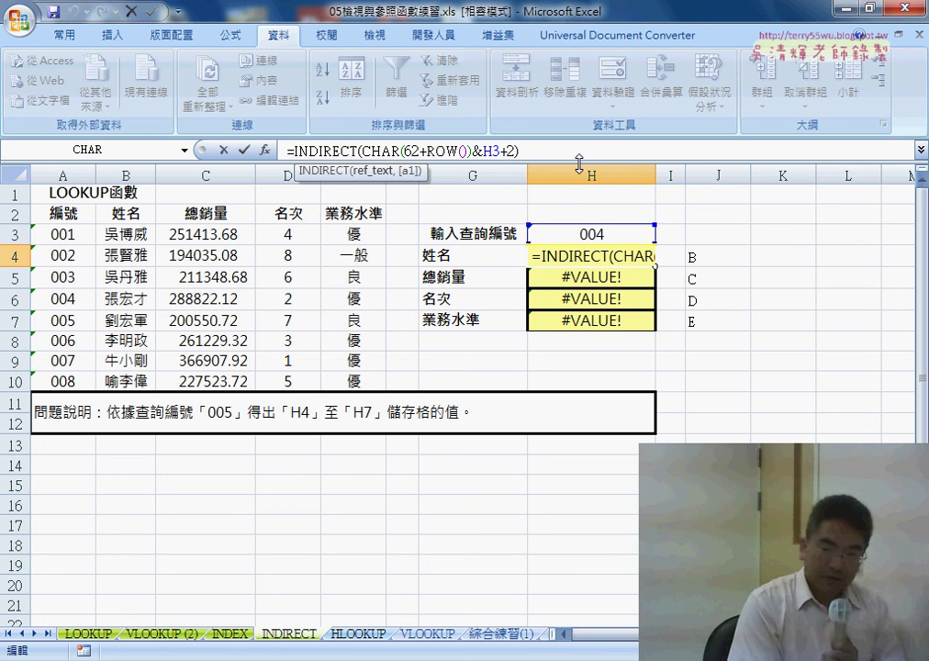
{"action": "key", "text": "F4"}
{"action": "key", "text": "F4"}
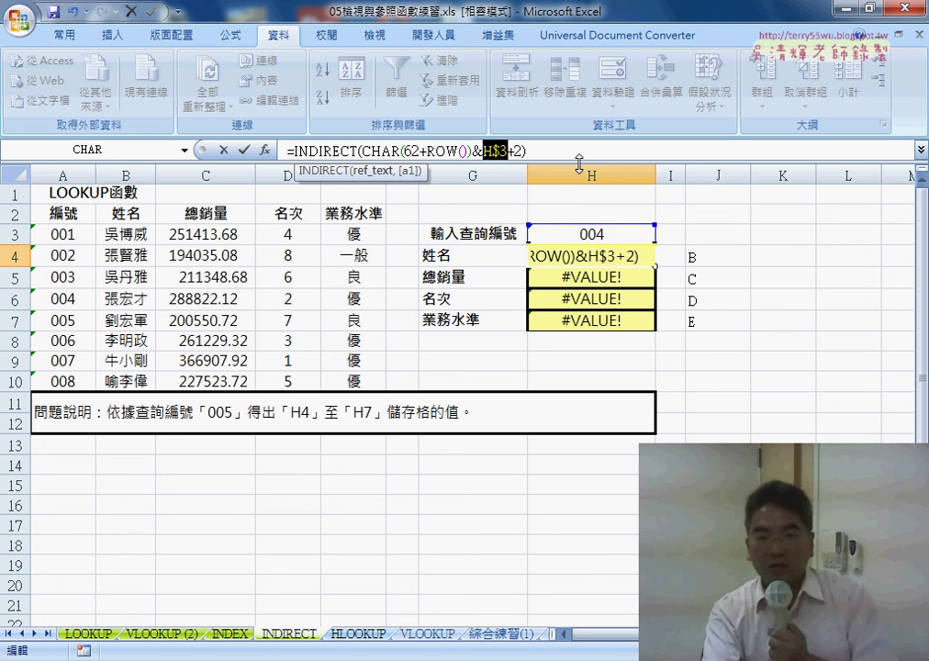
{"action": "key", "text": "ctrl+Return"}
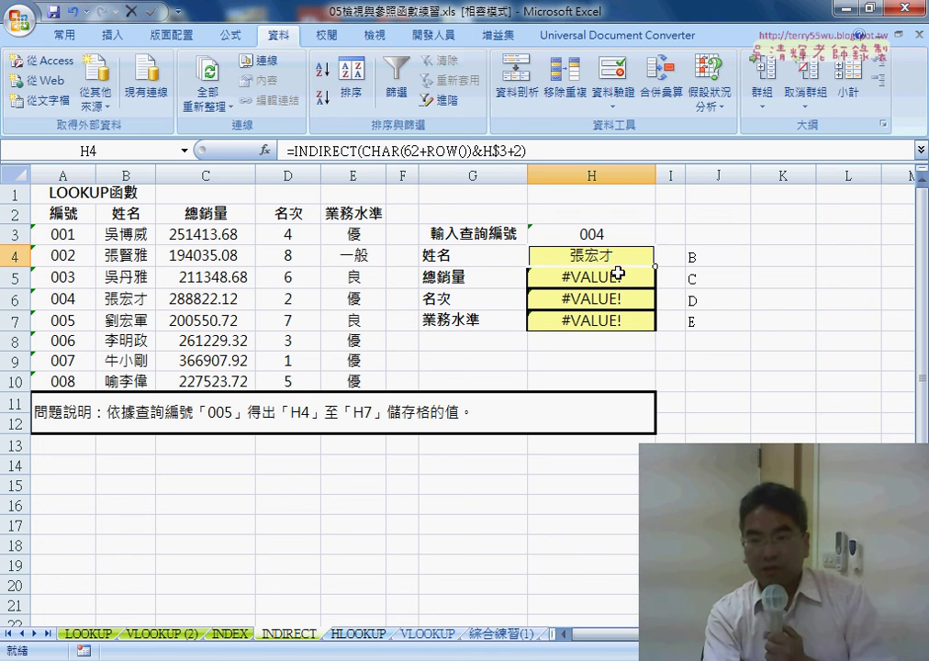
{"action": "left_click_drag", "start_coordinate": [656, 266], "coordinate": [642, 326]}
- Choose ID 001, then 002, from H3's dropdown list and check H4's finished formula
{"action": "left_click", "coordinate": [621, 233]}
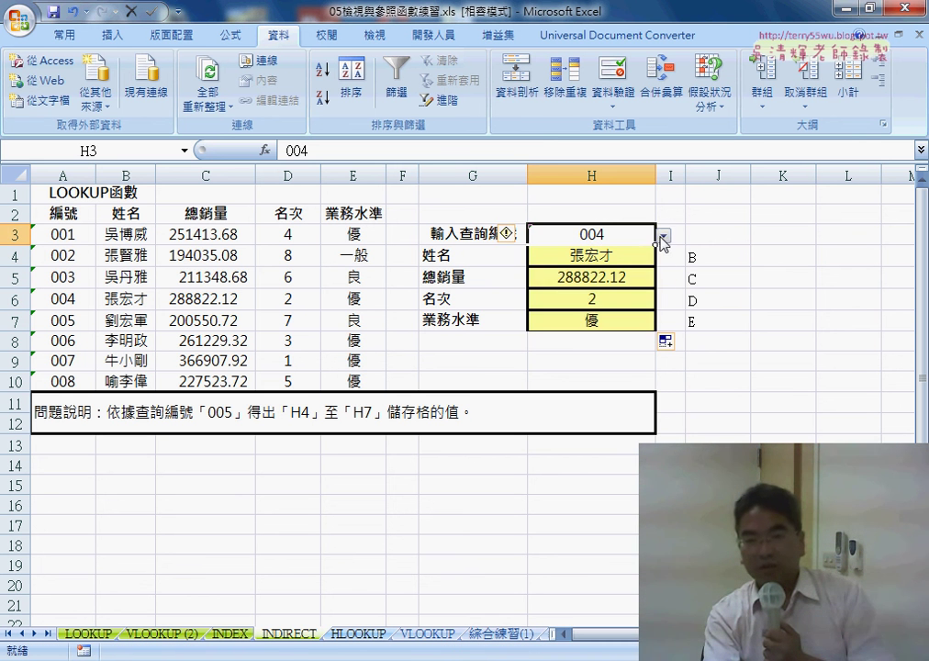
{"action": "left_click", "coordinate": [662, 235]}
{"action": "left_click", "coordinate": [614, 247]}
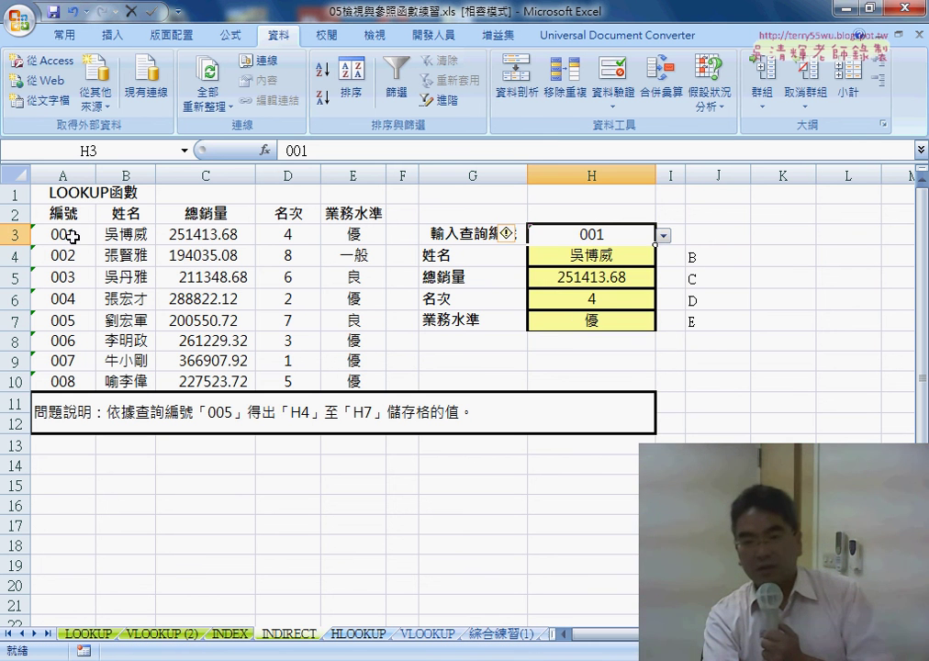
{"action": "left_click", "coordinate": [658, 242]}
{"action": "left_click", "coordinate": [619, 235]}
{"action": "left_click", "coordinate": [662, 235]}
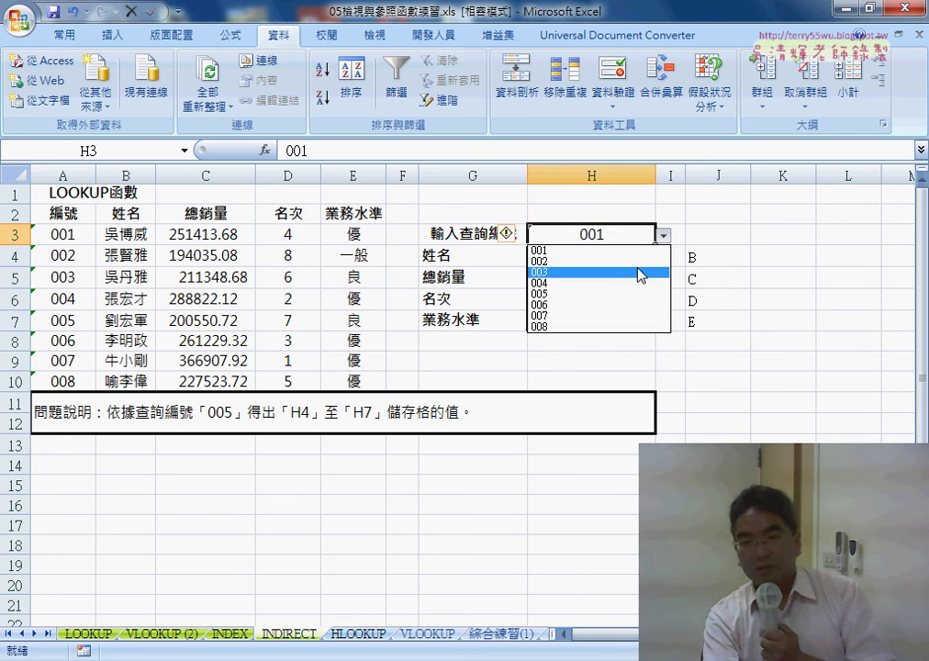
{"action": "left_click", "coordinate": [633, 258]}
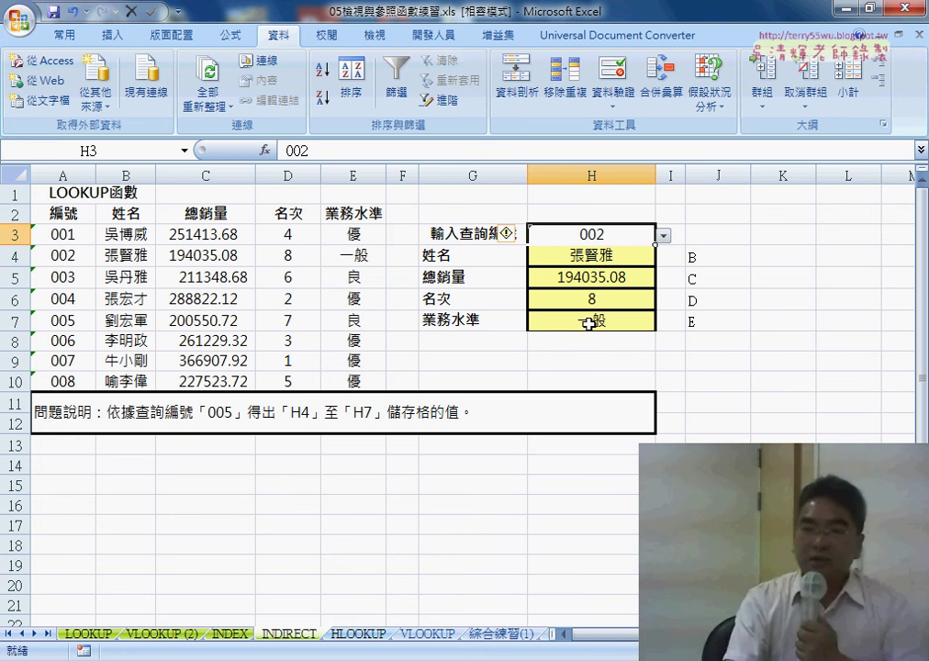
{"action": "left_click", "coordinate": [597, 257]}
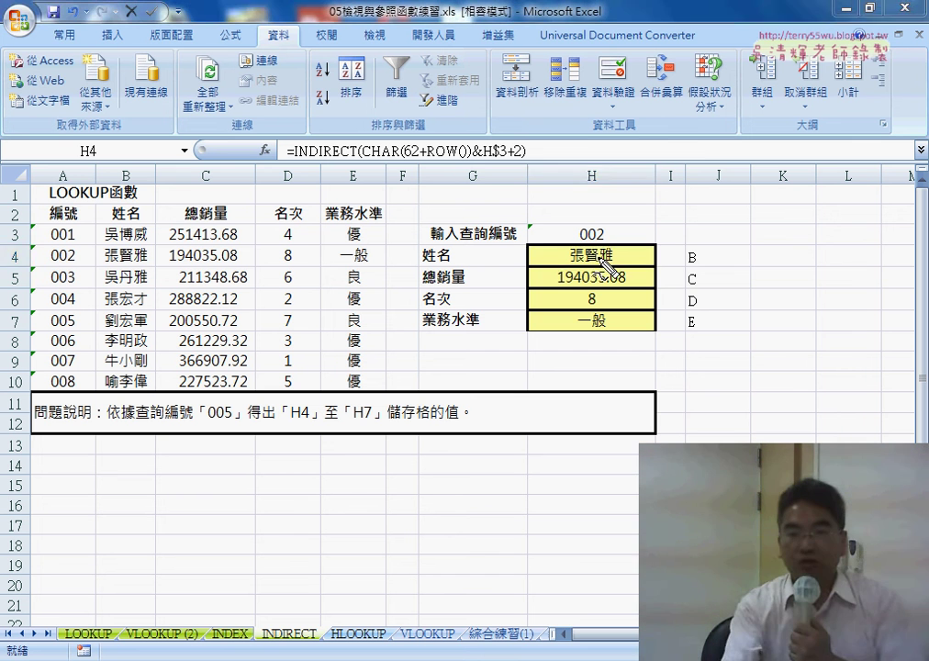
{"action": "left_click_drag", "start_coordinate": [365, 159], "coordinate": [476, 160]}
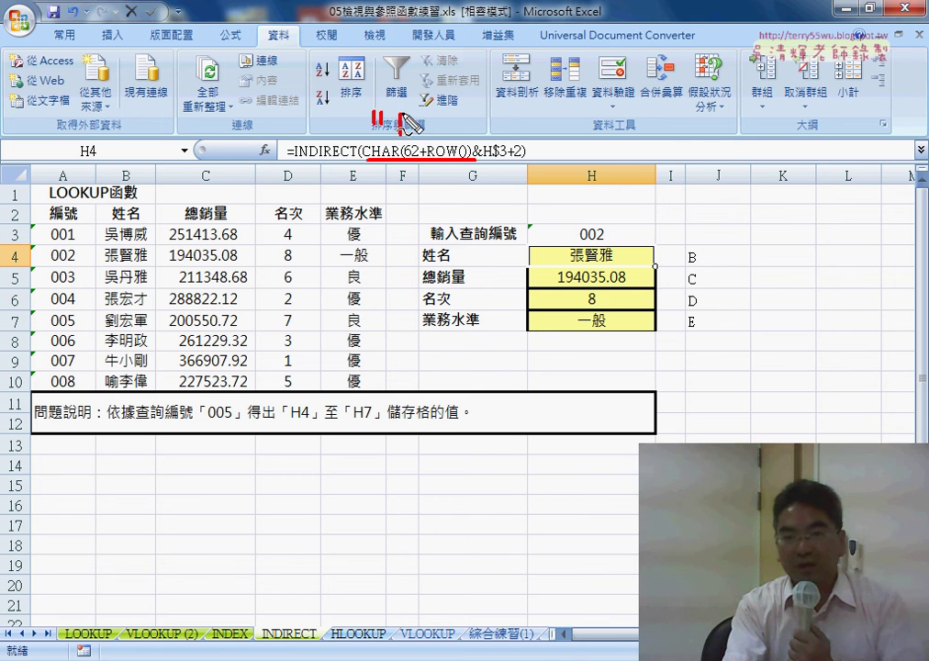
{"action": "left_click_drag", "start_coordinate": [394, 111], "coordinate": [404, 136]}
{"action": "mouse_move", "coordinate": [448, 107]}
{"action": "left_mouse_down"}
{"action": "mouse_move", "coordinate": [429, 127]}
{"action": "mouse_move", "coordinate": [444, 114]}
{"action": "left_mouse_up"}
{"action": "left_click_drag", "start_coordinate": [459, 99], "coordinate": [455, 113]}
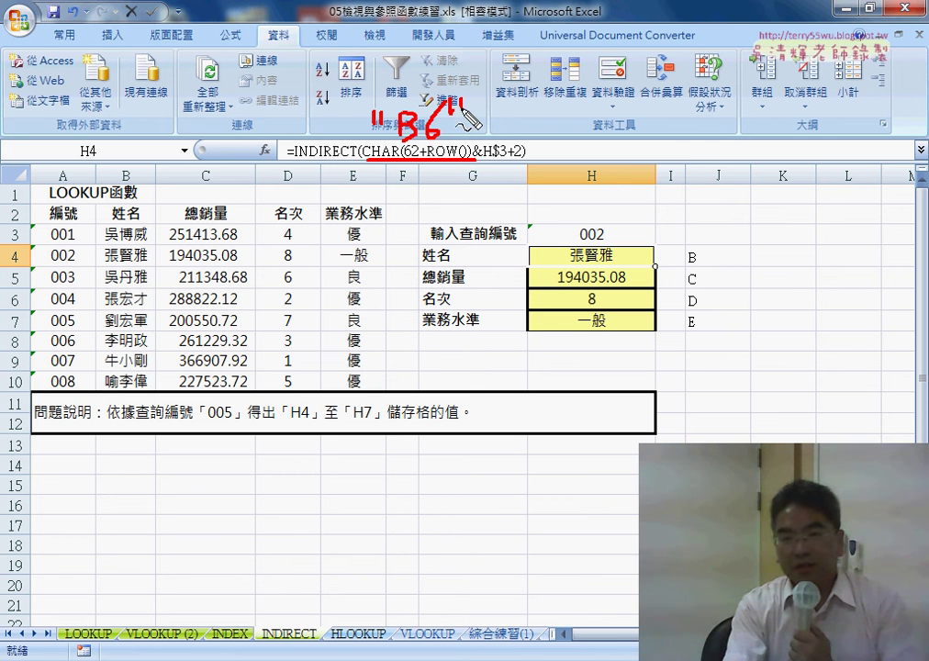
{"action": "left_click_drag", "start_coordinate": [487, 158], "coordinate": [514, 158]}
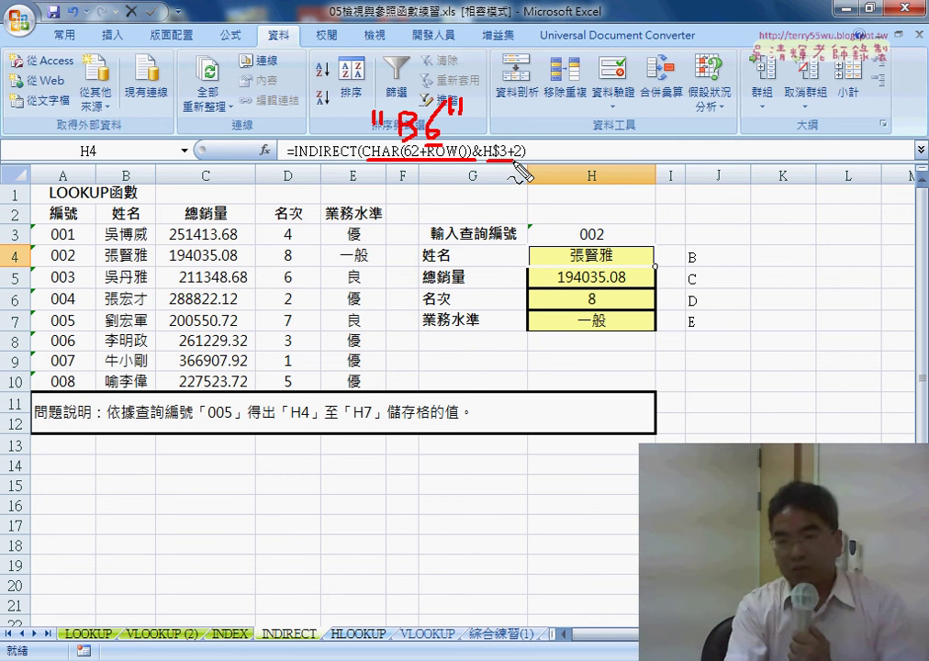